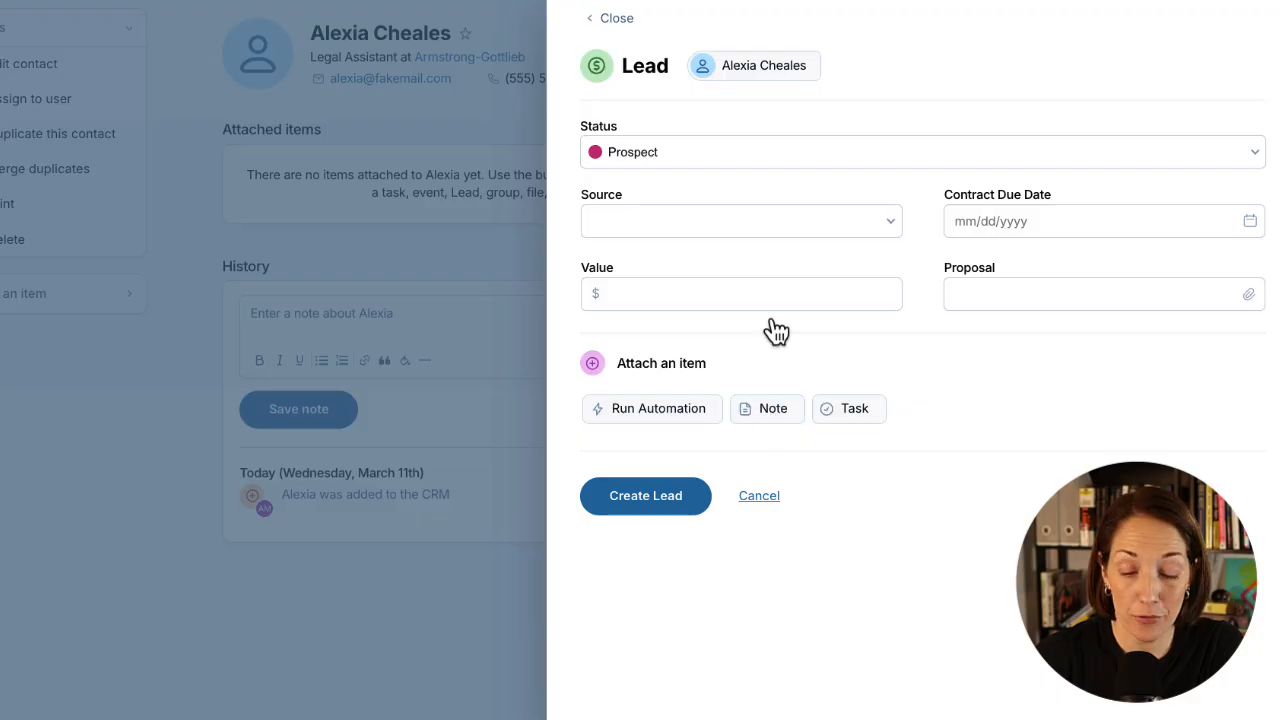
# Step: Keep the new lead's status as Prospect and set its source to Website
pyautogui.click(778, 164)
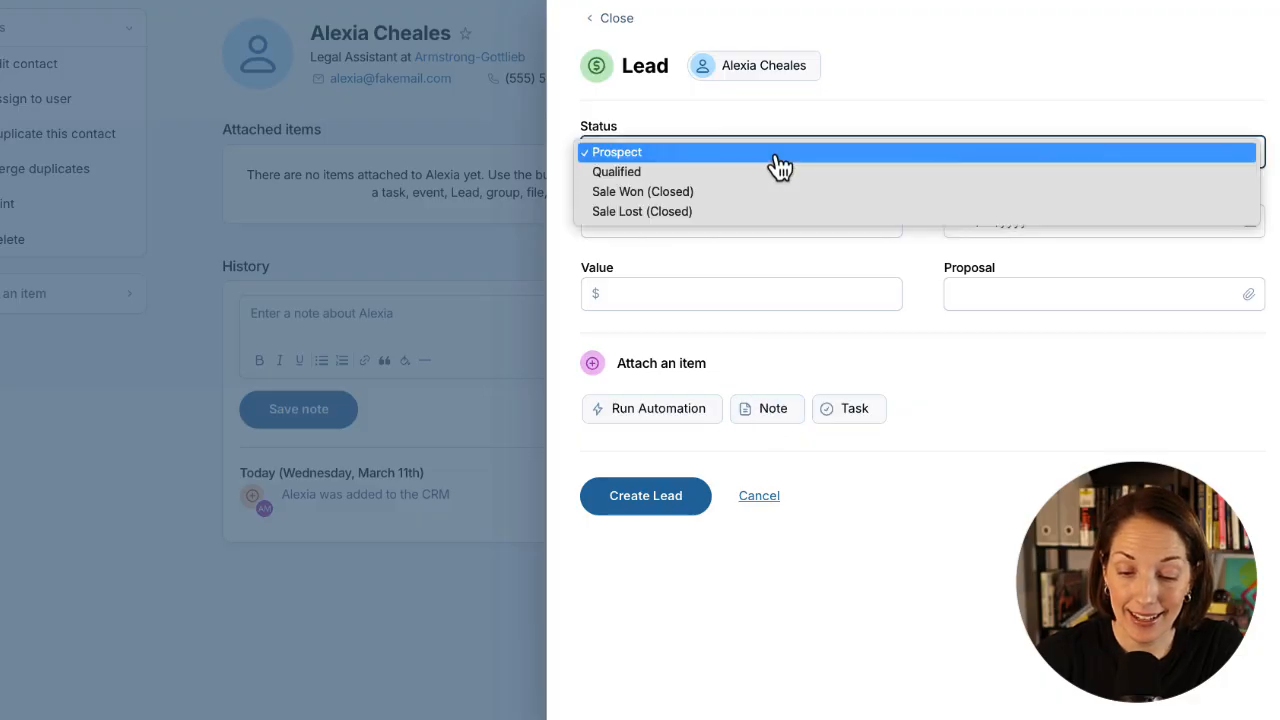
pyautogui.click(776, 156)
pyautogui.click(771, 222)
pyautogui.click(765, 264)
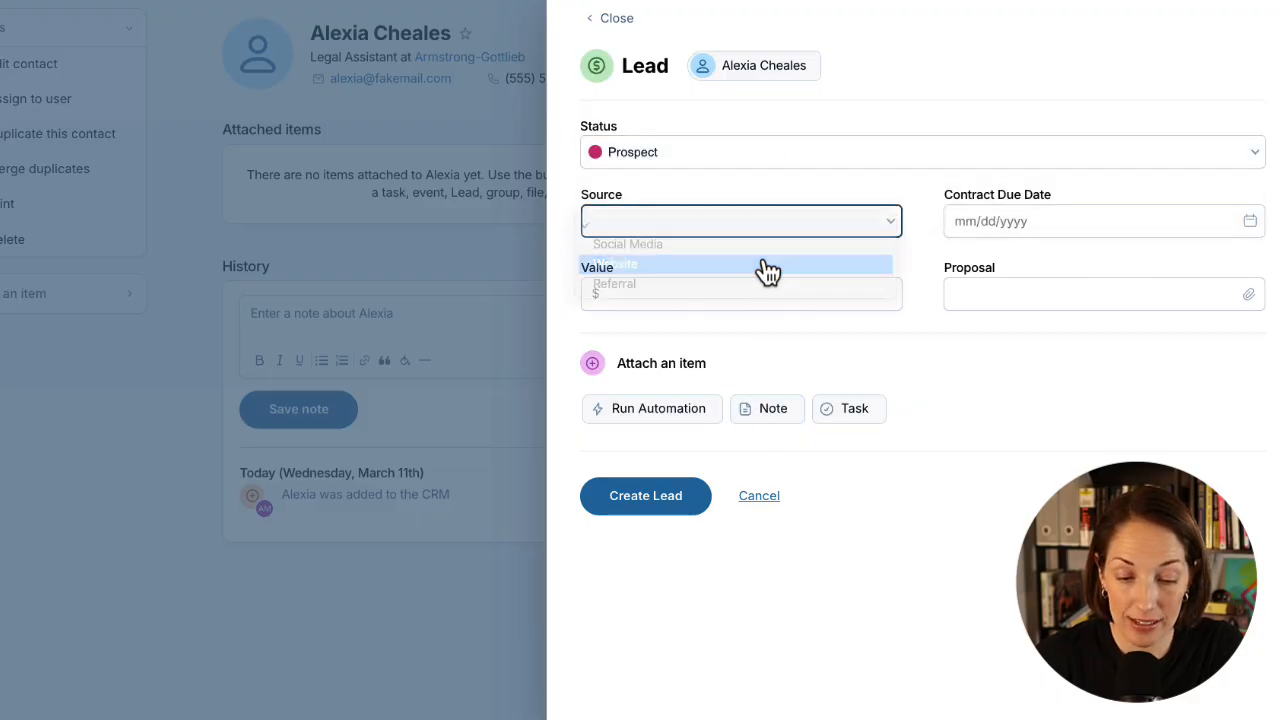
# Step: Attach a note to the lead saying the contact "reached via the website today; sending initial followup."
pyautogui.click(766, 410)
pyautogui.write('Alexia reached via the website today; sending initial followup.')
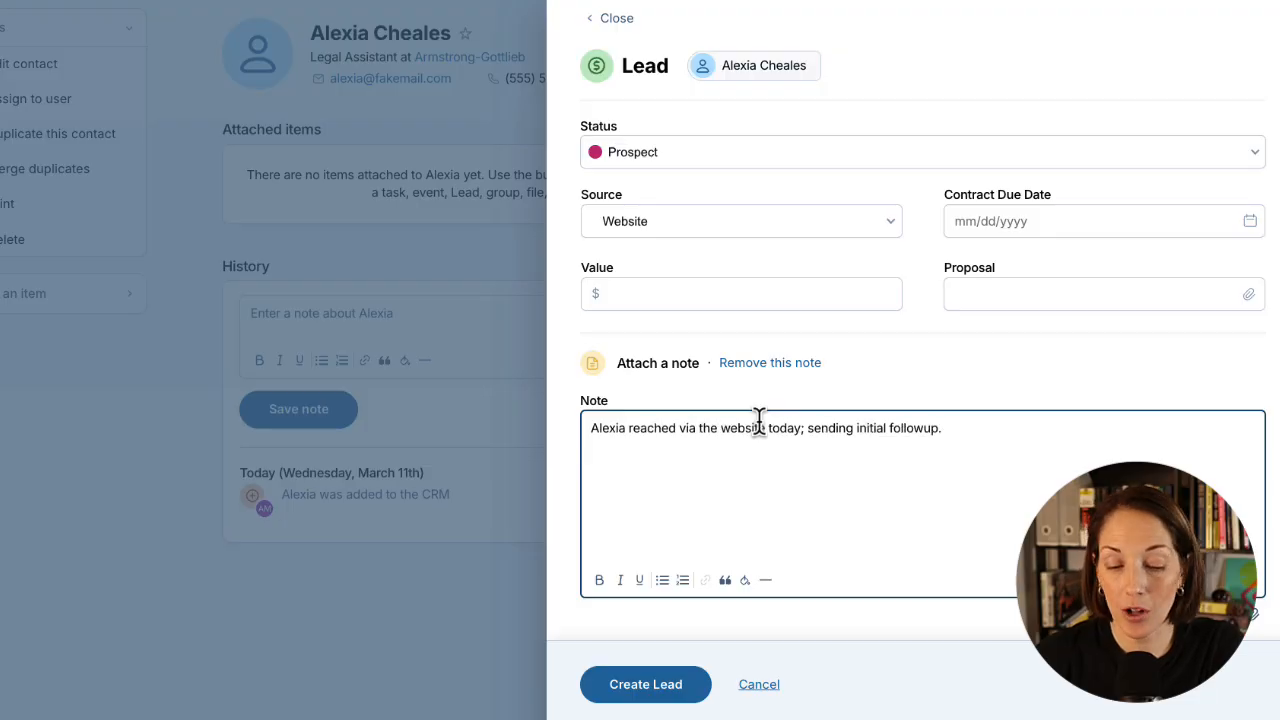
# Step: Attach a task to follow up with the contact, due 03/12/2026, and create the lead
pyautogui.scroll(-2, 759, 421)
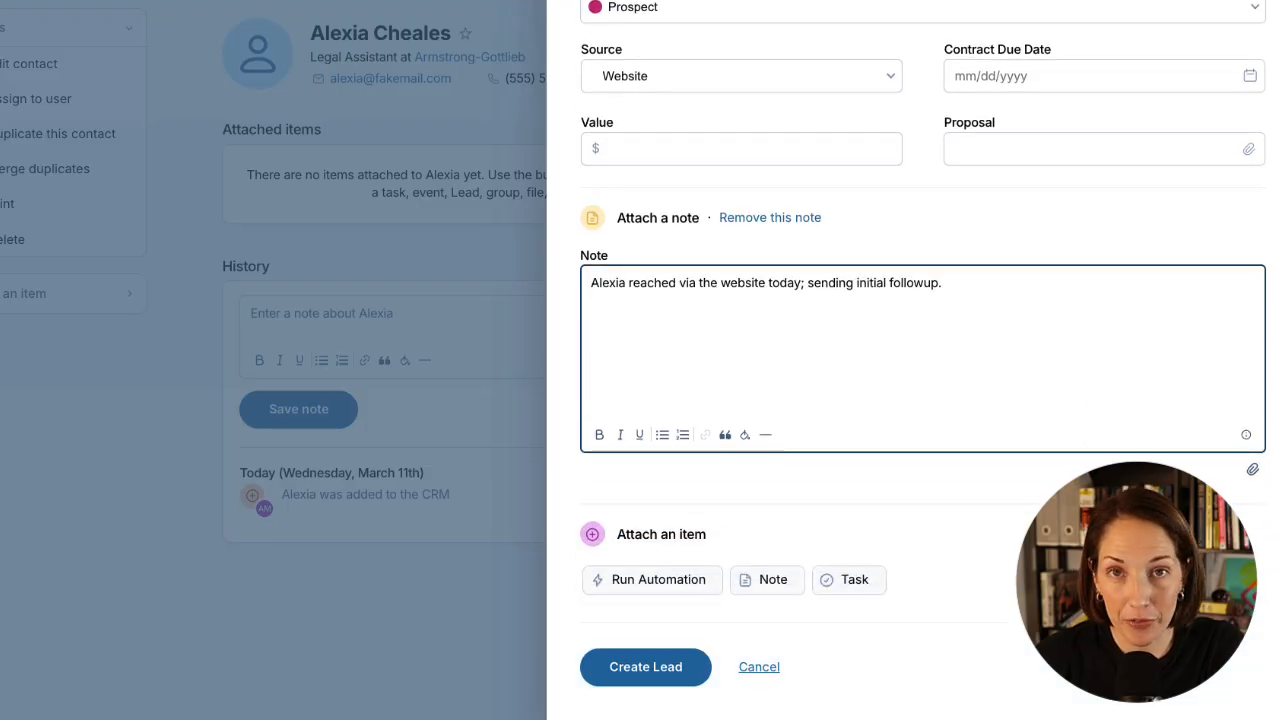
pyautogui.click(856, 580)
pyautogui.scroll(-2, 863, 591)
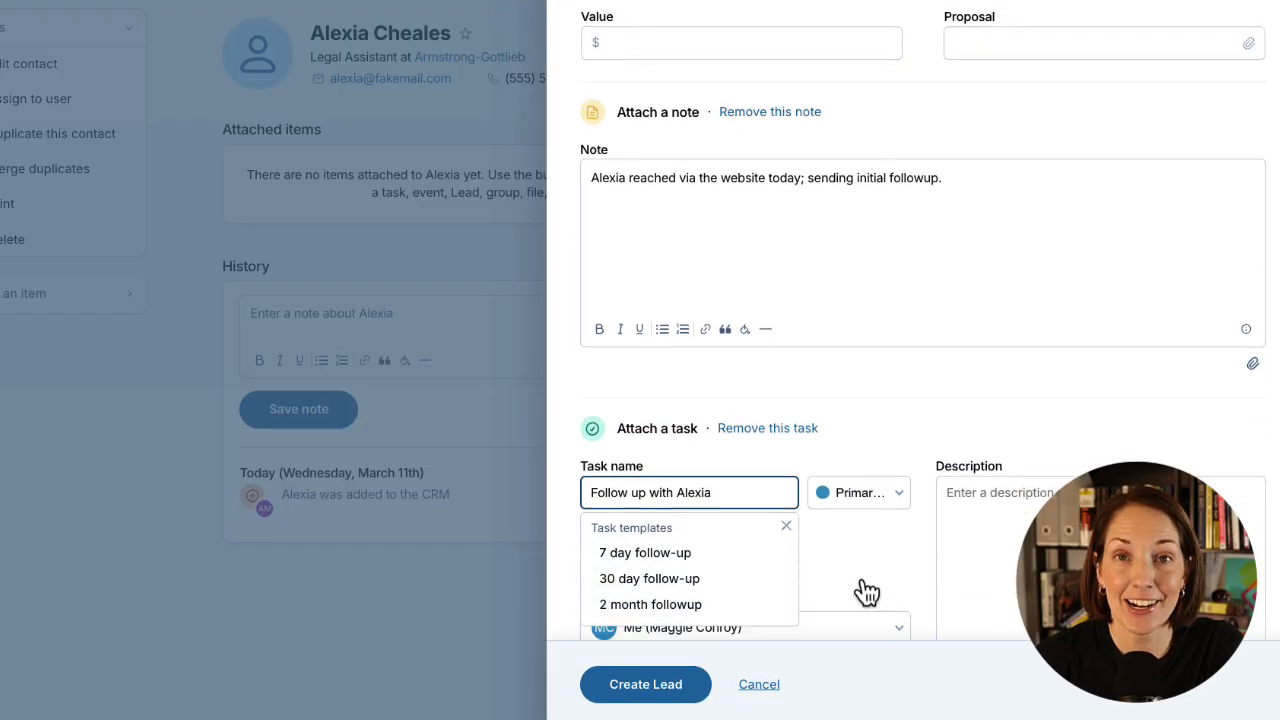
pyautogui.click(869, 517)
pyautogui.click(686, 510)
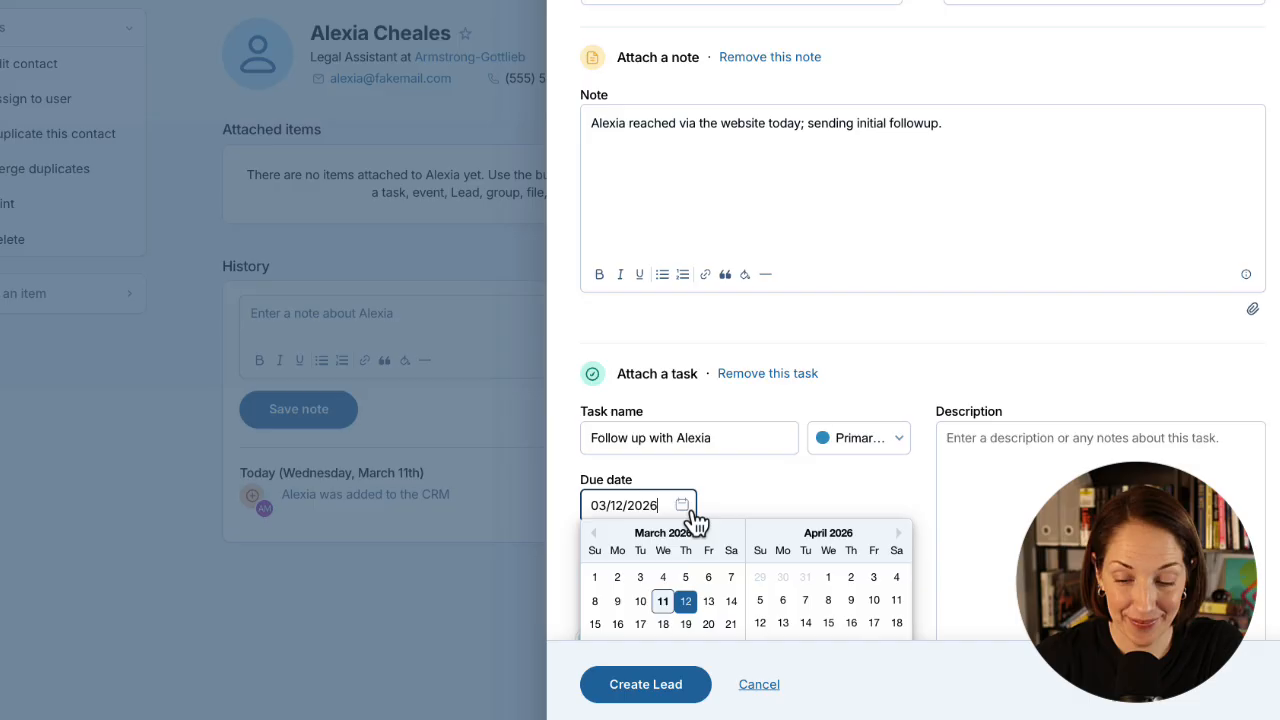
pyautogui.click(686, 601)
pyautogui.scroll(-2, 740, 514)
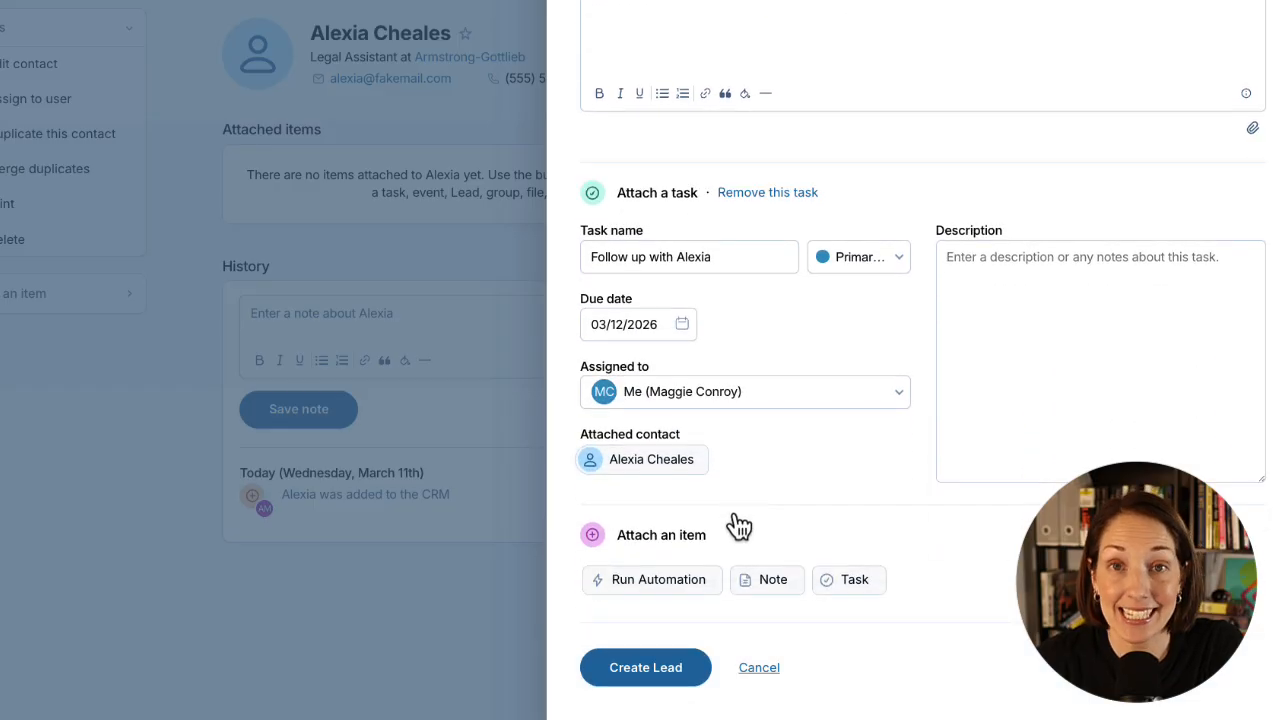
pyautogui.click(694, 669)
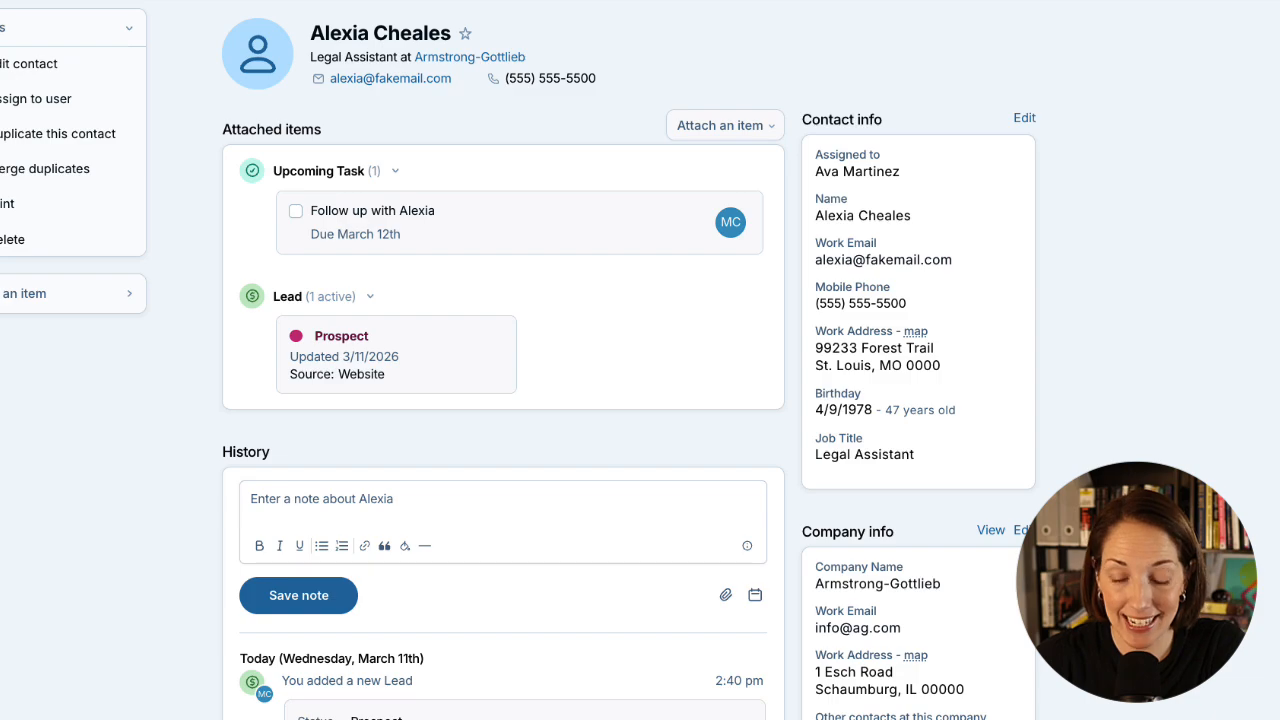
# Step: Mark the contact's upcoming follow-up task as completed
pyautogui.click(294, 214)
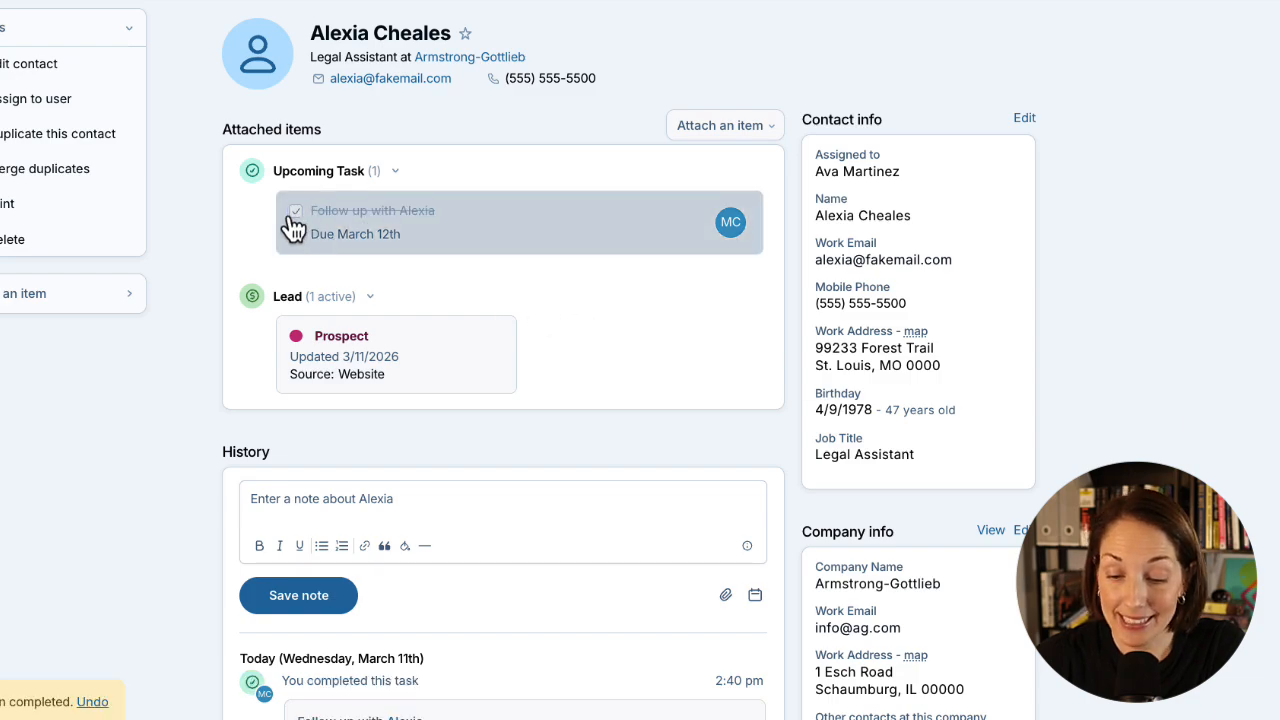
# Step: Edit the contact's lead, setting its status to Qualified and its value to $5,000
pyautogui.click(412, 372)
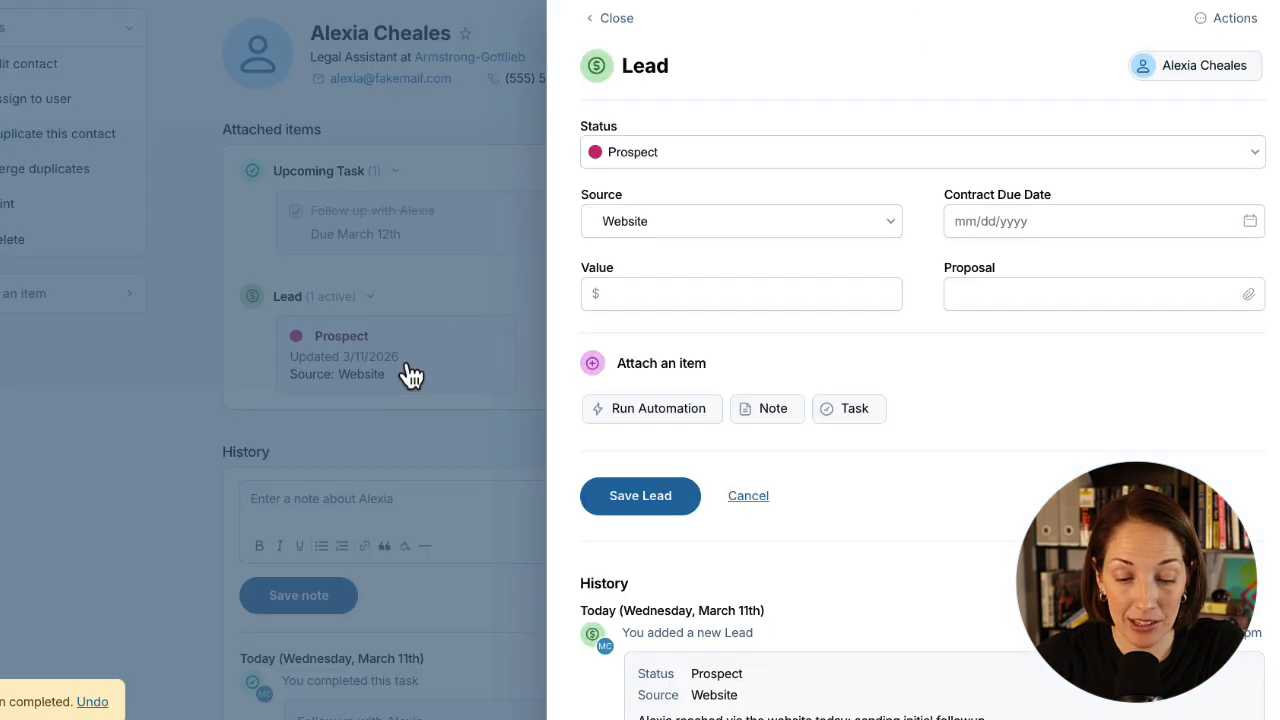
pyautogui.click(697, 160)
pyautogui.click(700, 180)
pyautogui.click(705, 300)
pyautogui.write('5,')
pyautogui.write('000')
# Step: Attach a note to the lead recording the follow-up with the contact, and save the lead
pyautogui.click(796, 412)
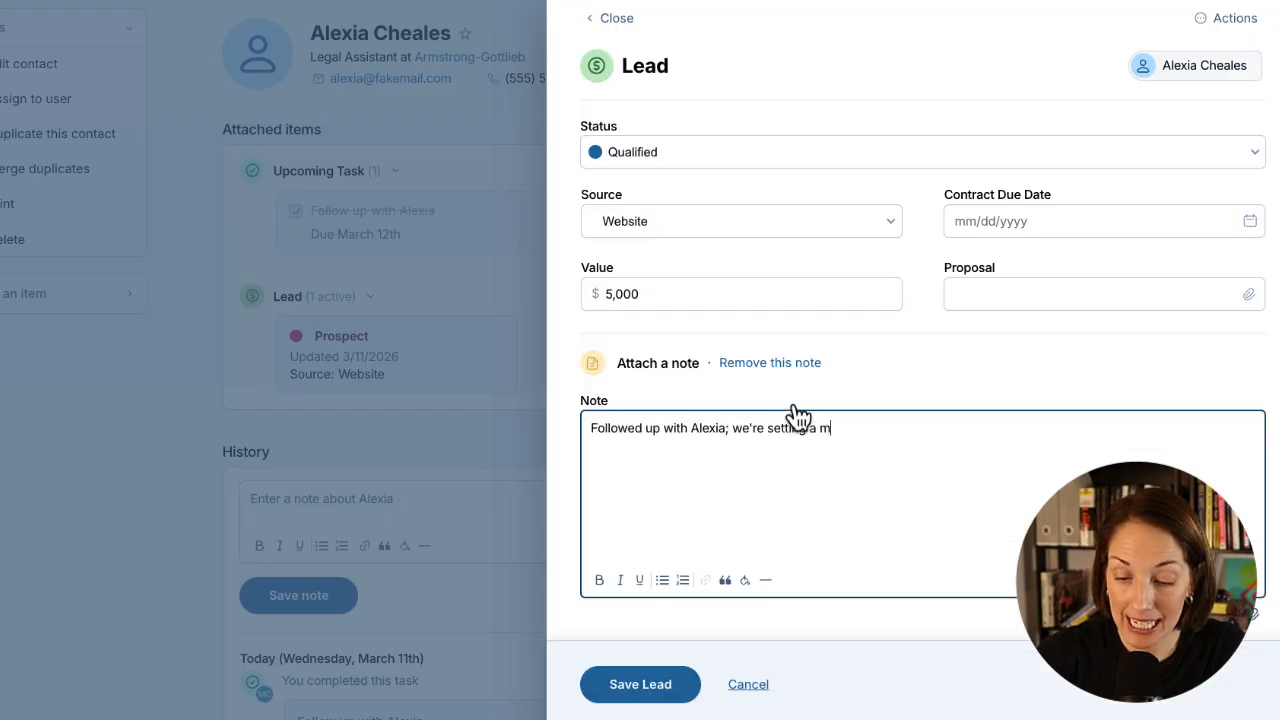
pyautogui.click(690, 684)
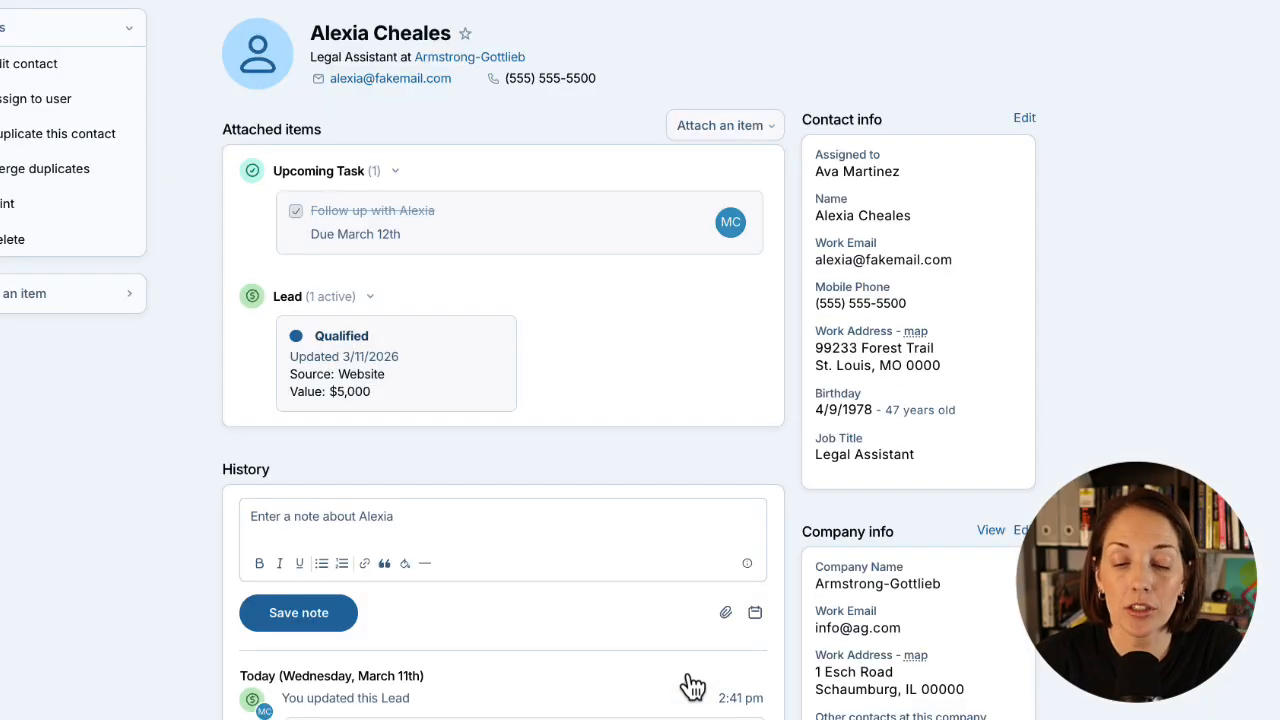
# Step: Change the qualified lead's status to Sale Won (Closed) and save it
pyautogui.click(495, 406)
pyautogui.click(702, 160)
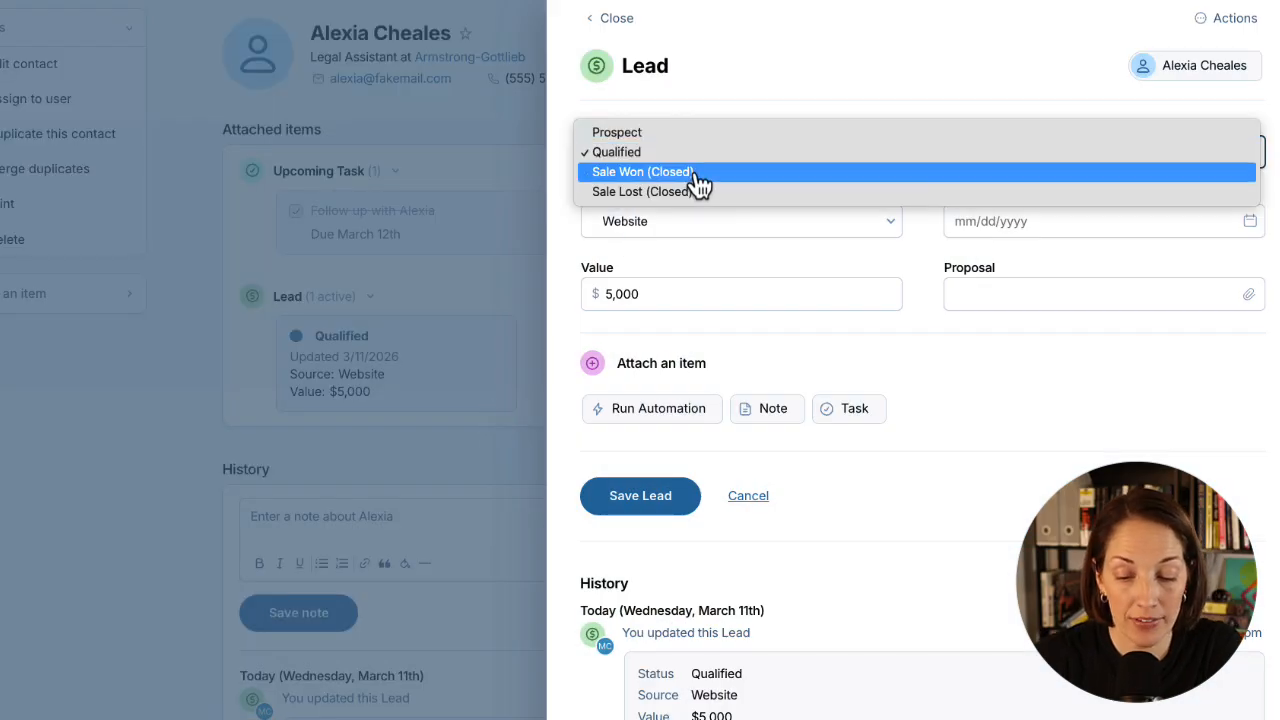
pyautogui.click(697, 174)
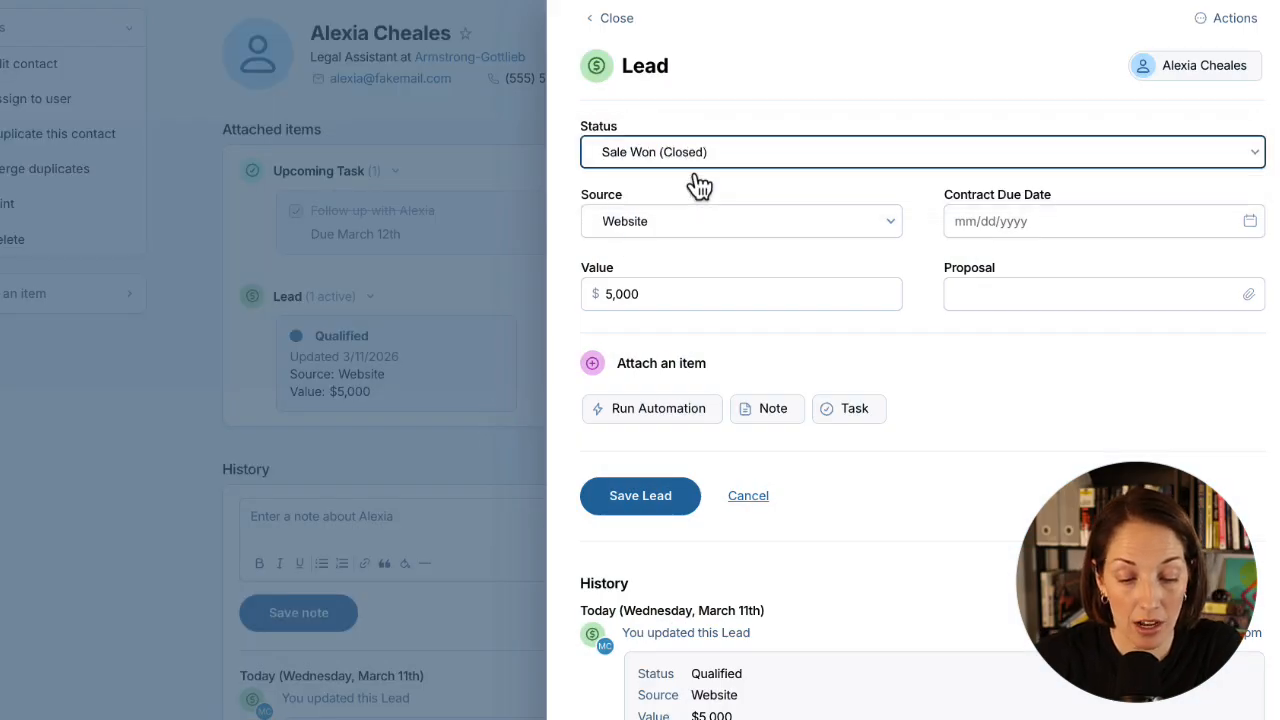
pyautogui.click(692, 498)
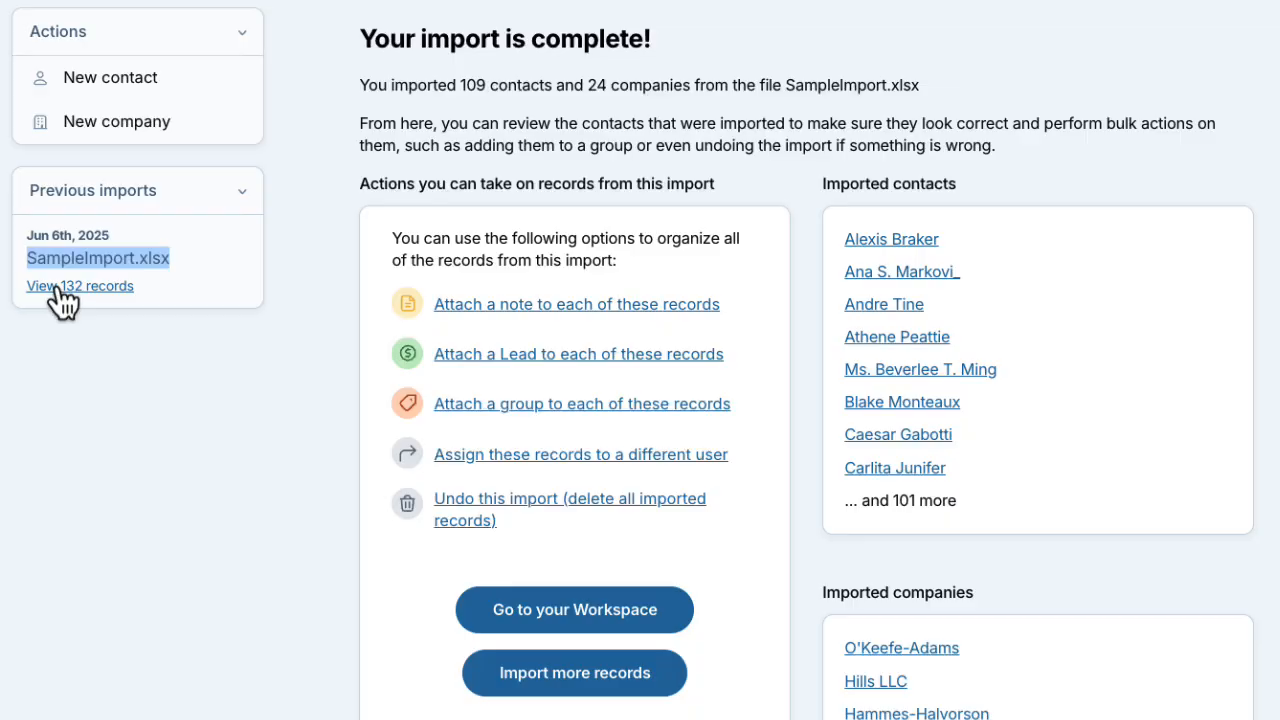
# Step: Attach a lead with status Prospect to only the contacts from the SampleImport.xlsx import
pyautogui.click(556, 360)
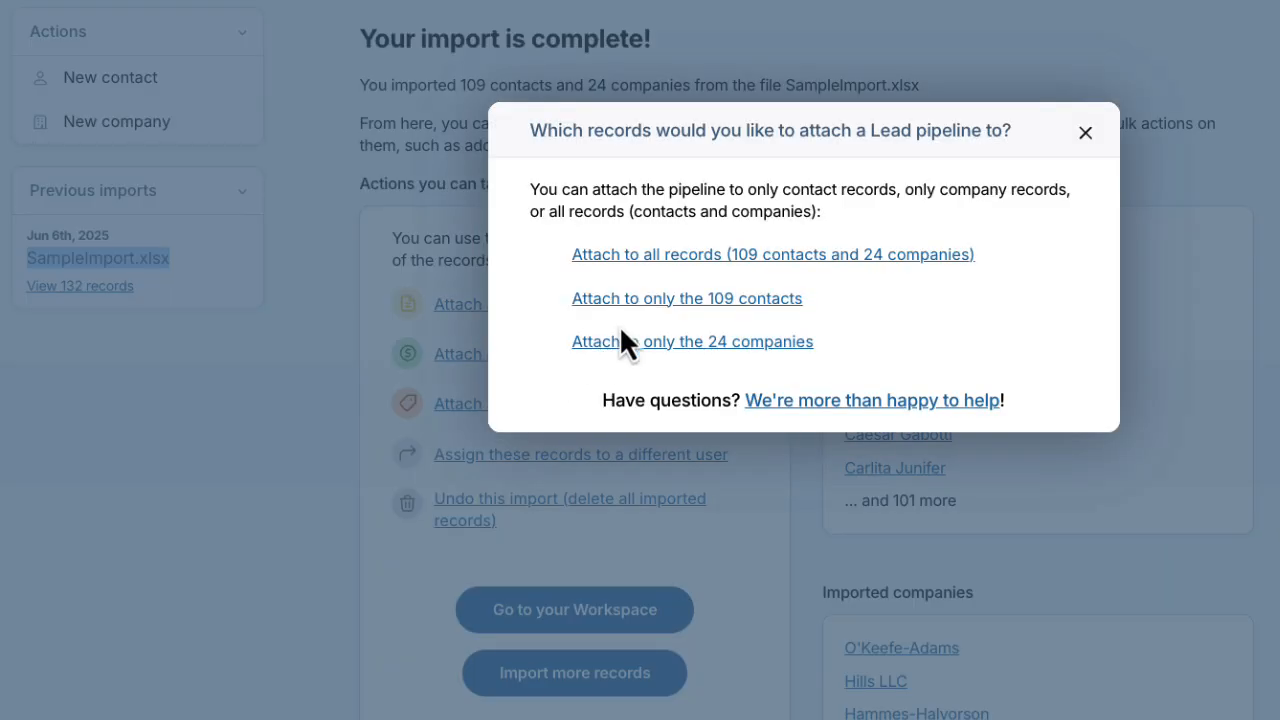
pyautogui.click(489, 302)
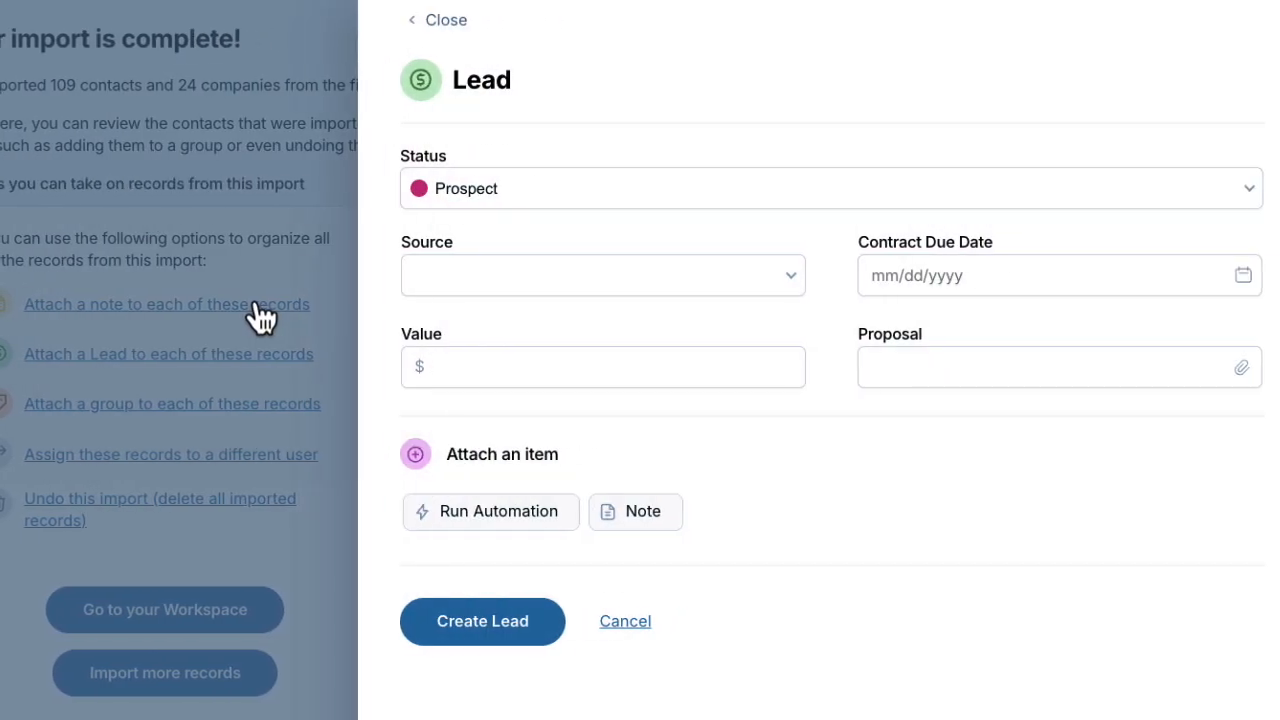
pyautogui.click(523, 195)
pyautogui.click(523, 195)
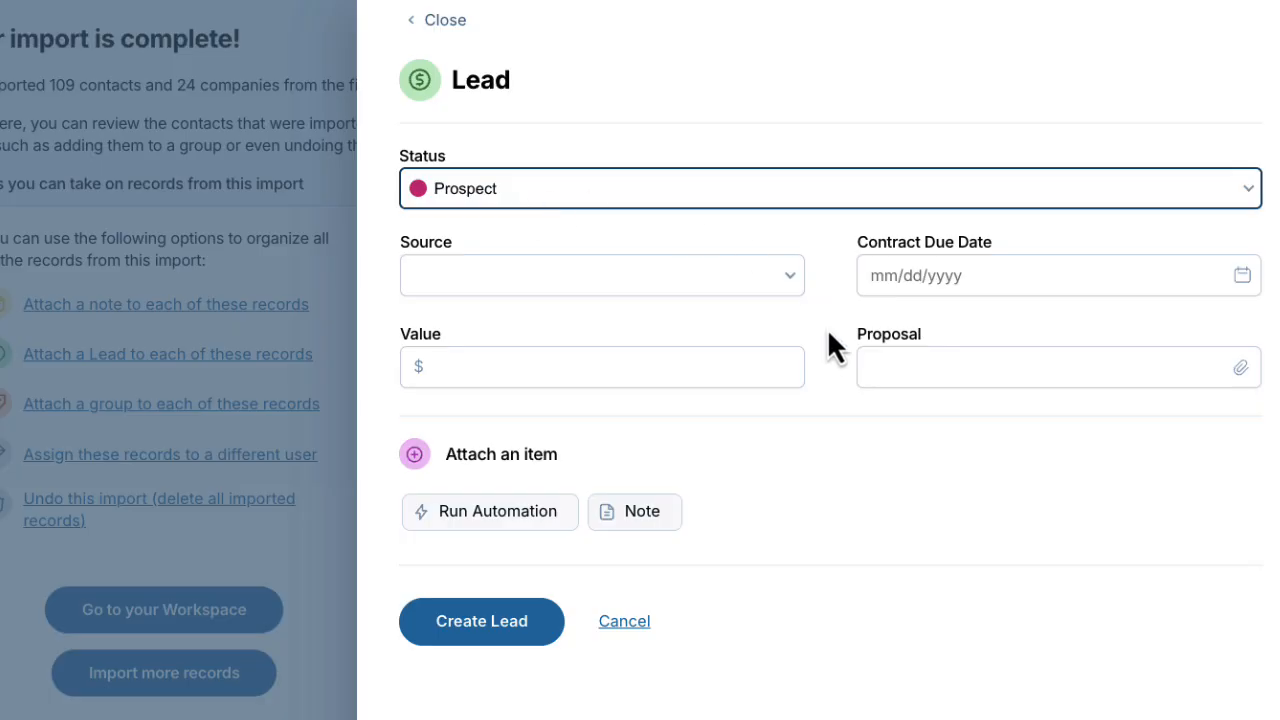
pyautogui.click(530, 619)
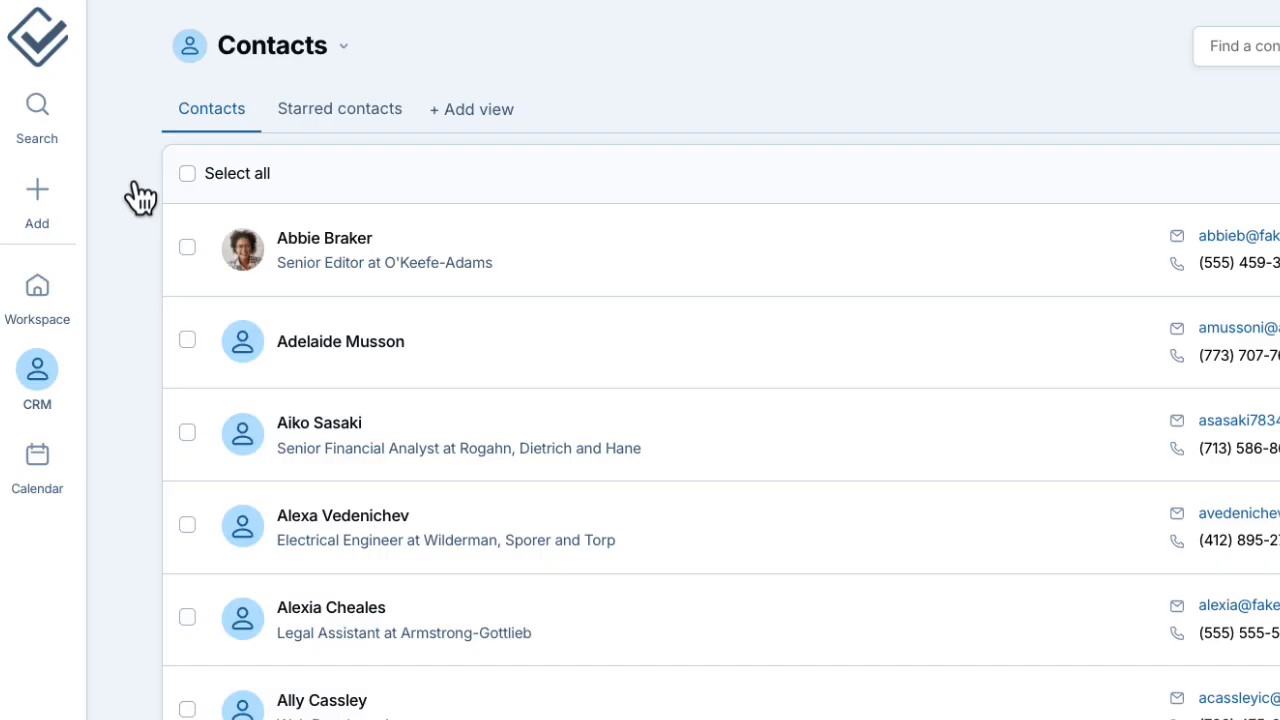
# Step: Bulk attach a new lead with status Prospect to the first three contacts in the contact list
pyautogui.click(187, 247)
pyautogui.click(187, 340)
pyautogui.click(188, 433)
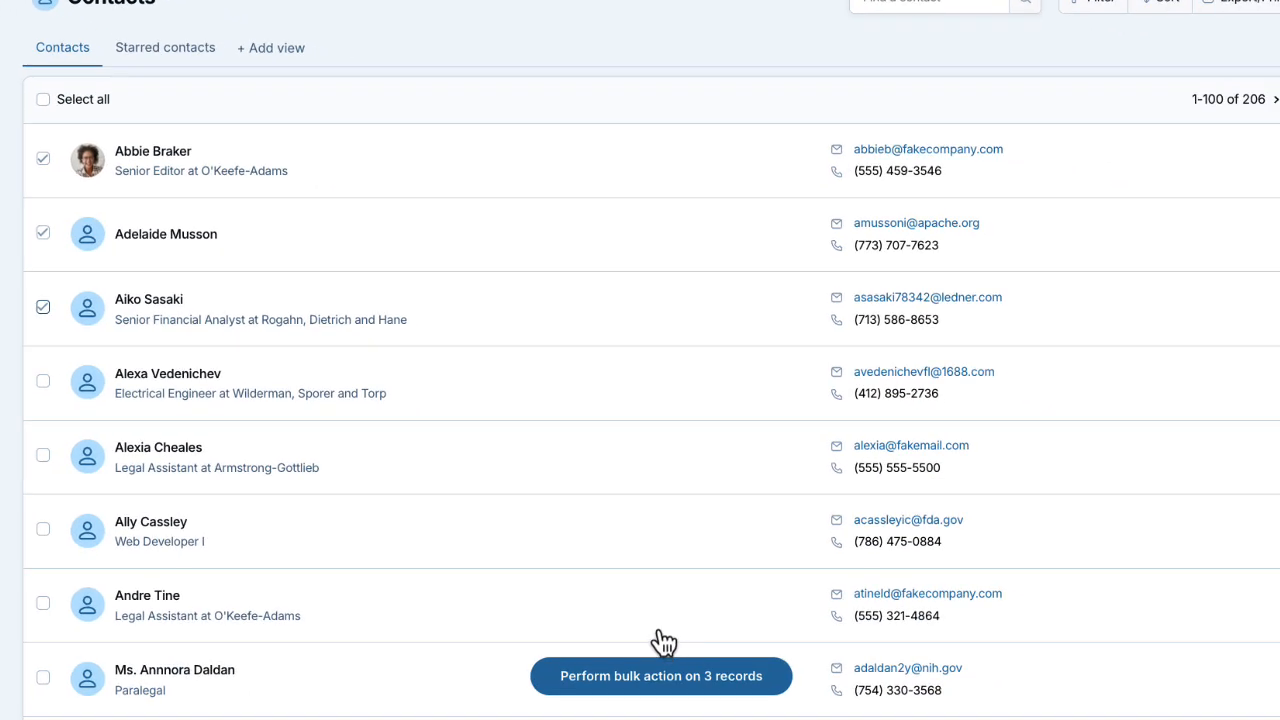
pyautogui.click(737, 686)
pyautogui.click(785, 180)
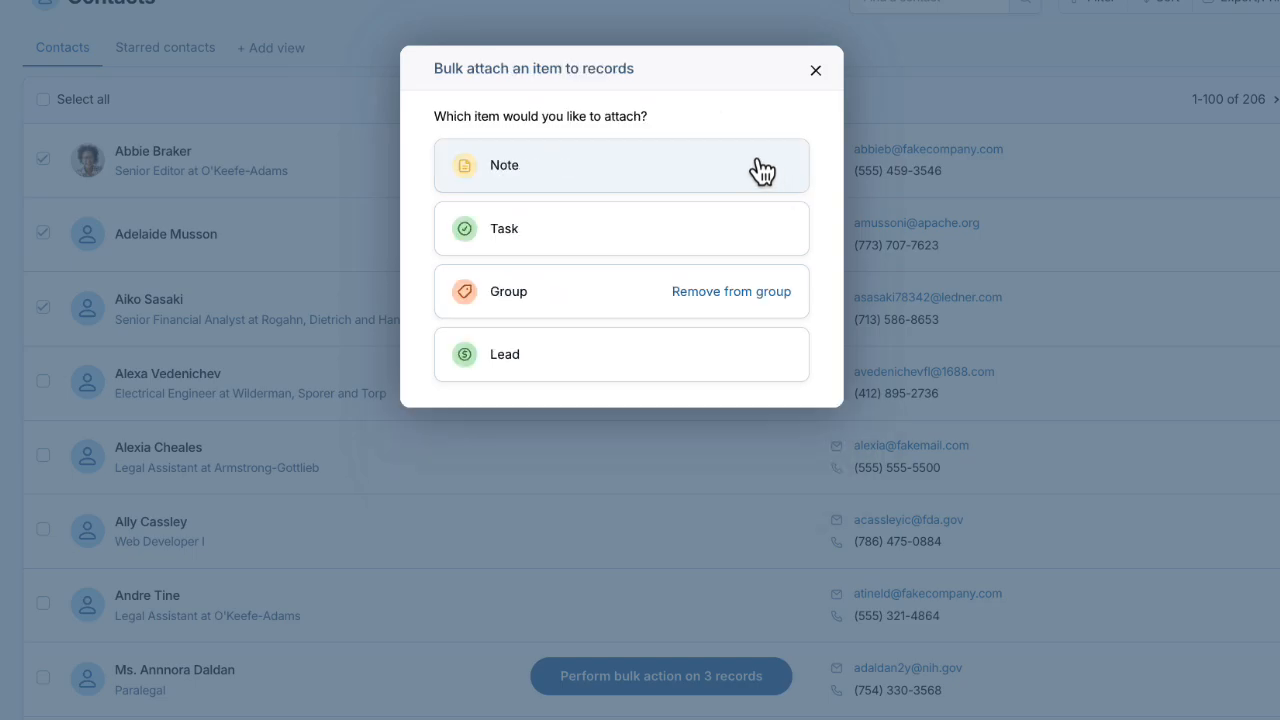
pyautogui.click(601, 356)
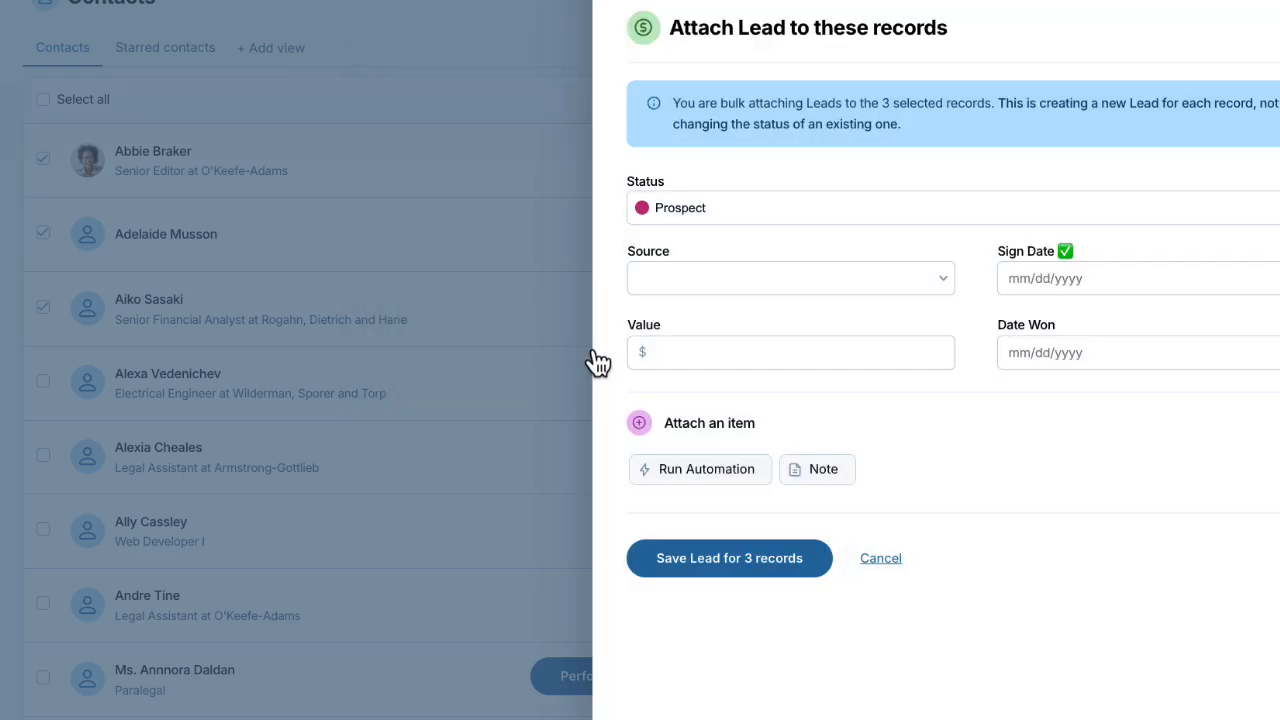
pyautogui.click(745, 568)
pyautogui.click(600, 545)
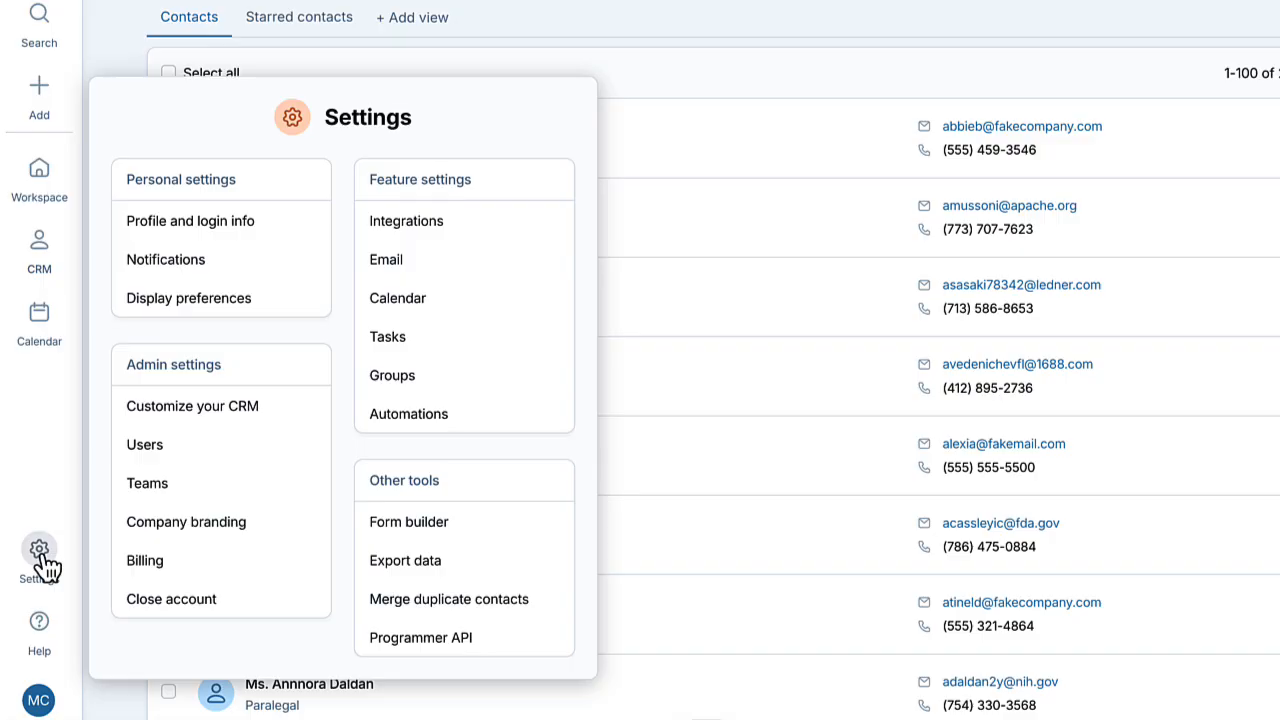
# Step: Open the admin settings for customizing the CRM and find the Pipelines section
pyautogui.click(297, 412)
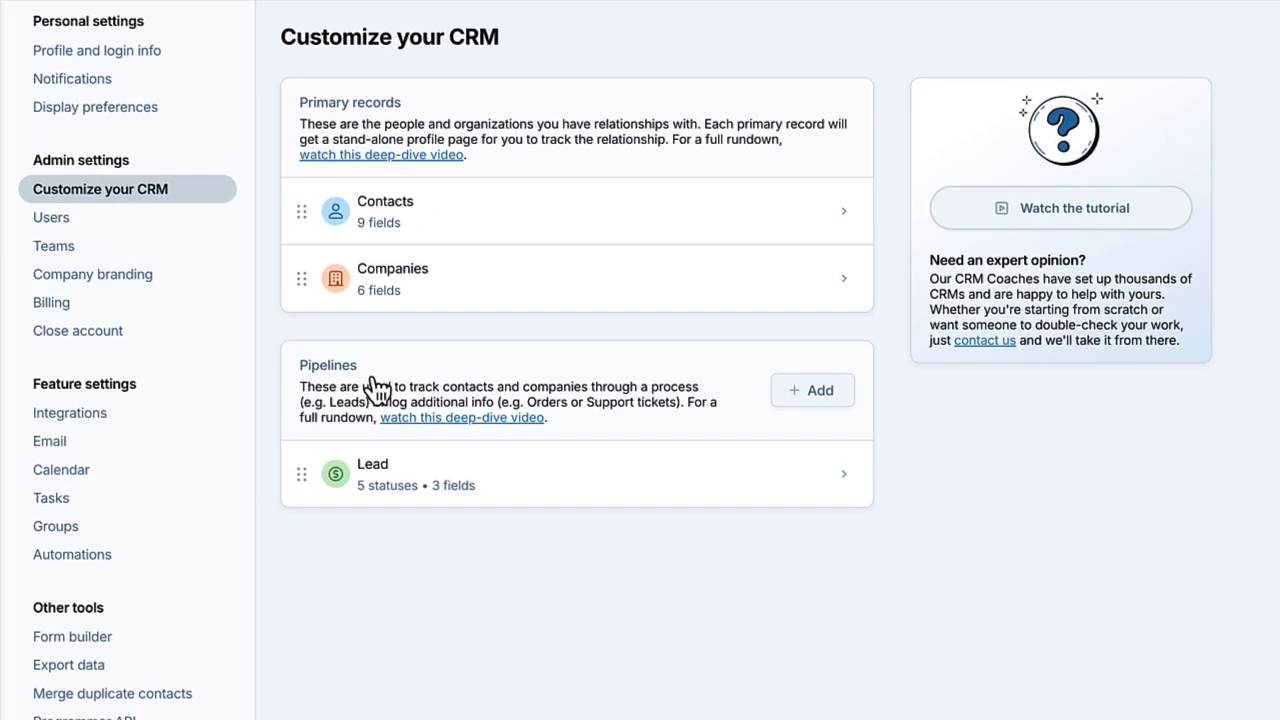
pyautogui.moveTo(389, 337); pyautogui.dragTo(333, 338)
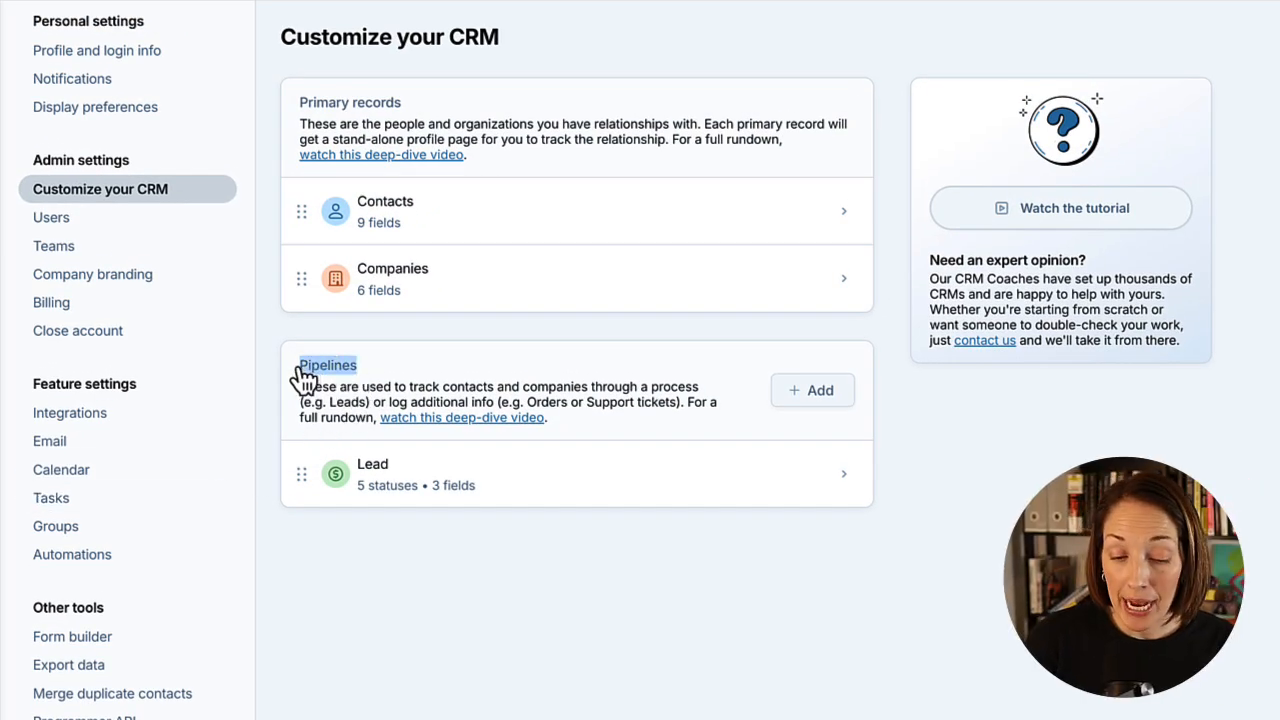
pyautogui.click(270, 378)
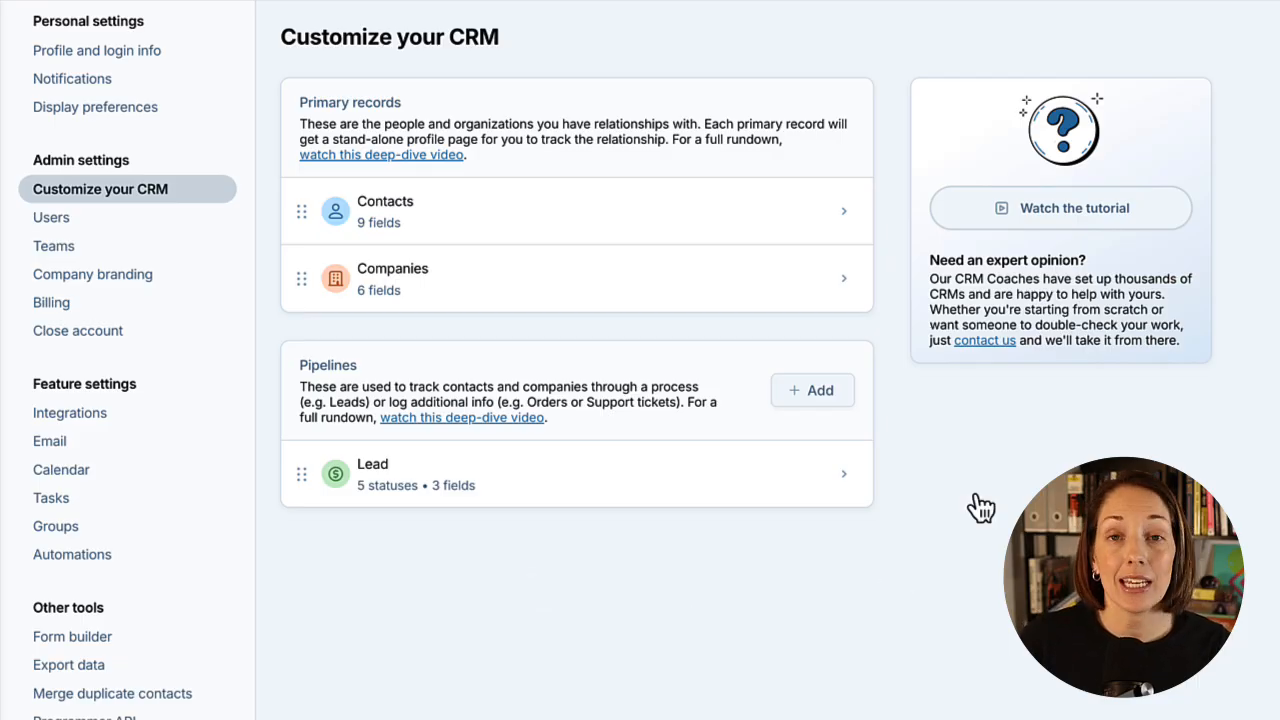
# Step: Examine the templates offered for starting a new pipeline, and leave without creating one
pyautogui.click(842, 406)
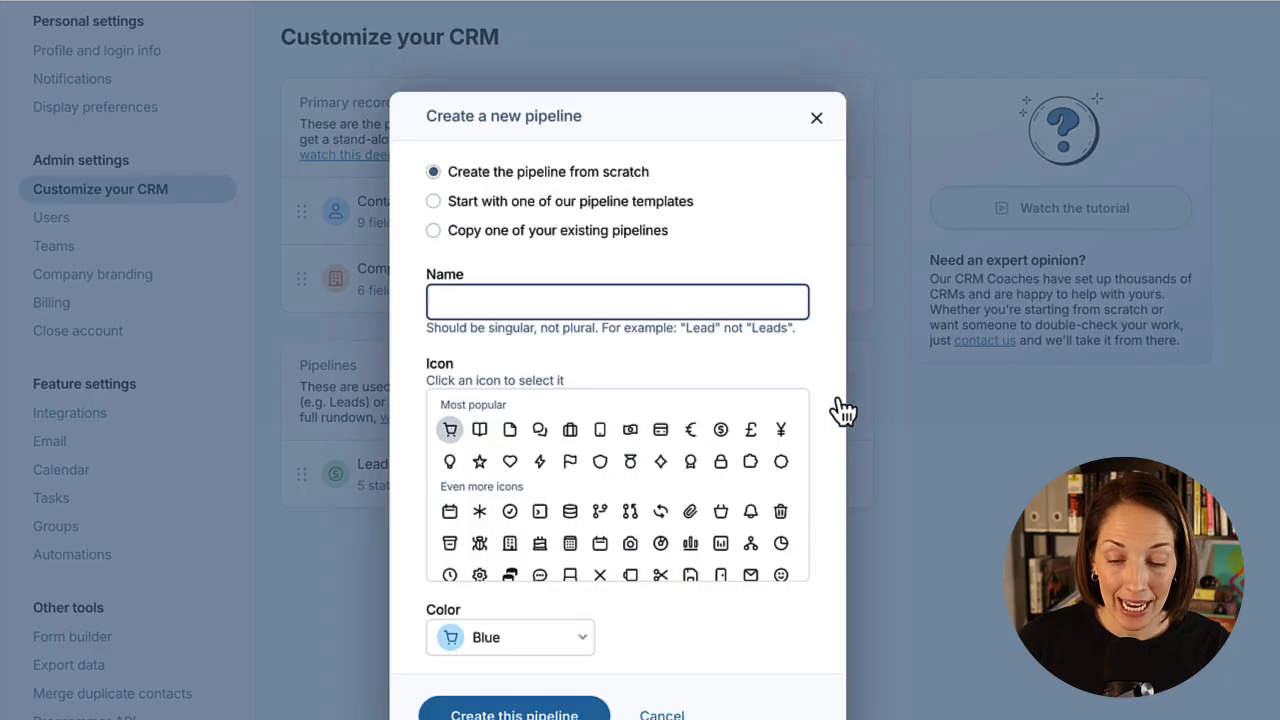
pyautogui.moveTo(735, 210); pyautogui.dragTo(438, 212)
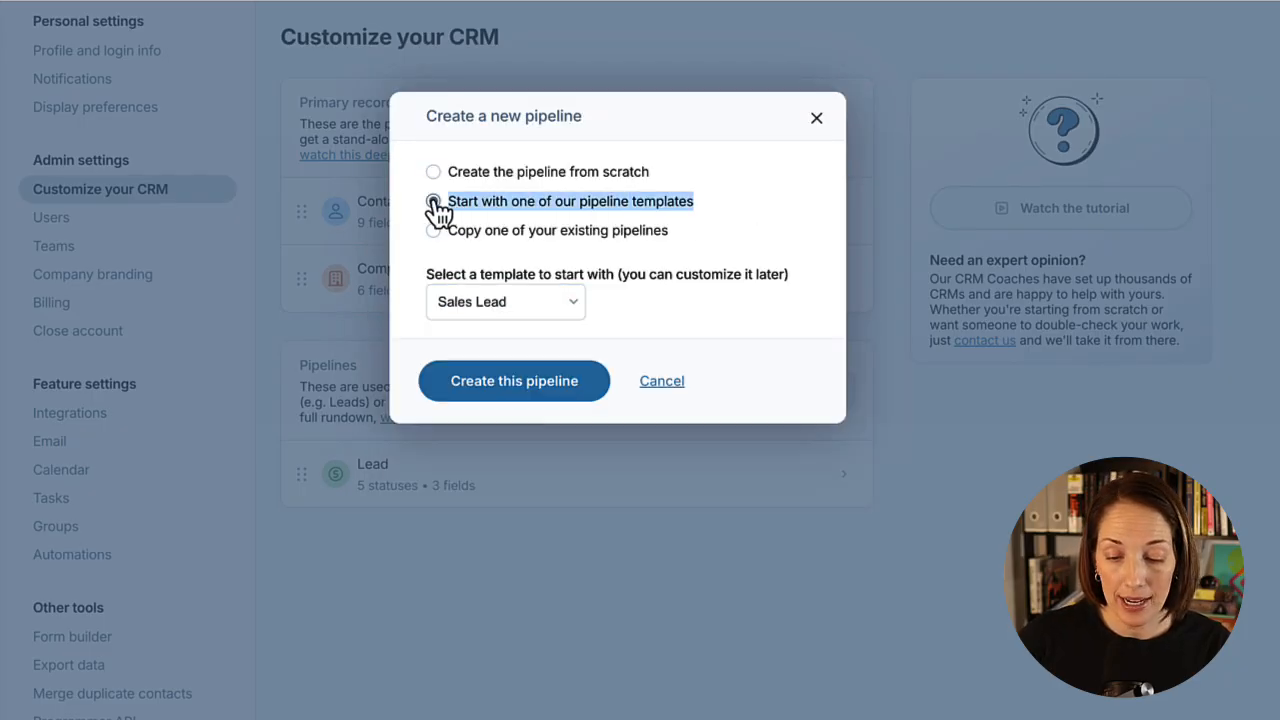
pyautogui.click(567, 310)
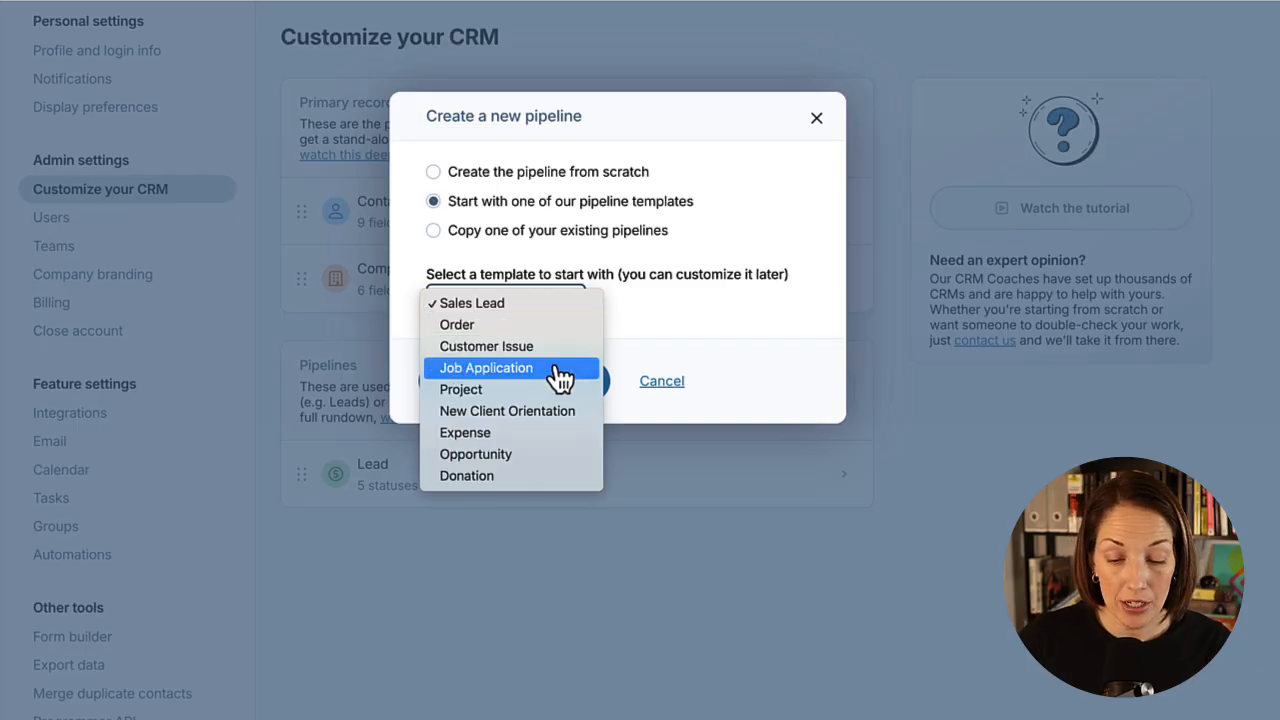
pyautogui.click(651, 300)
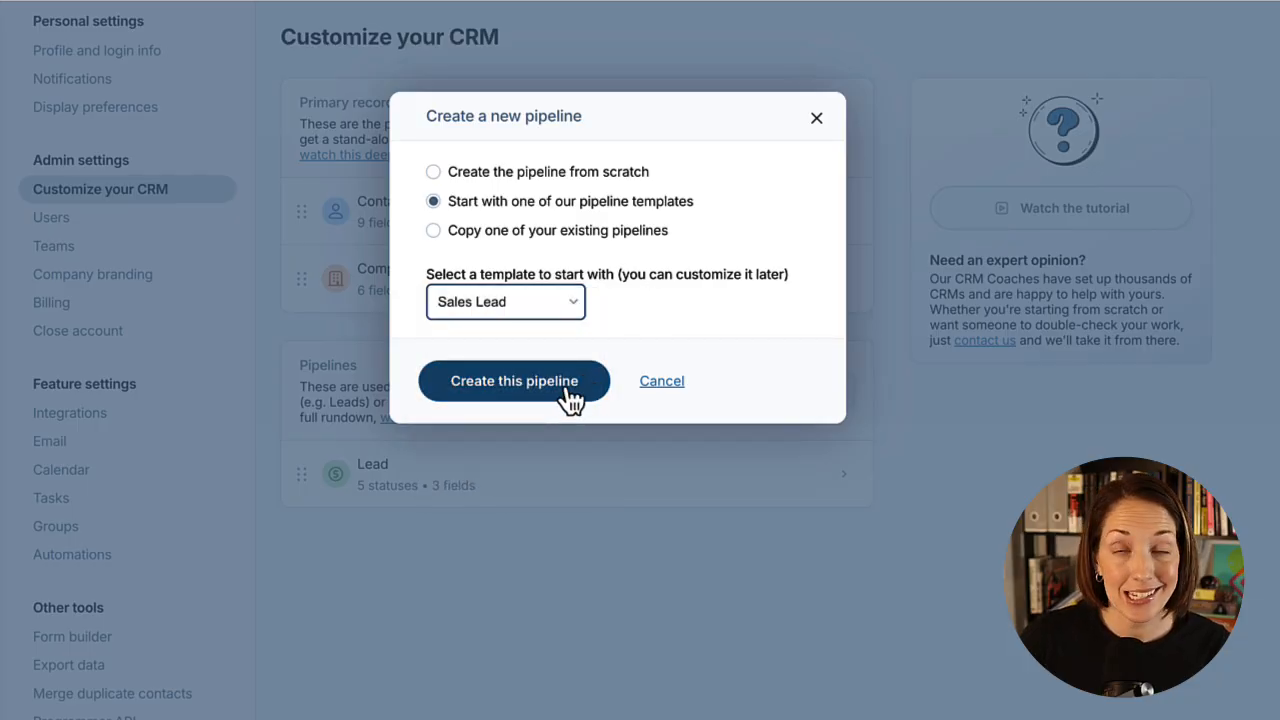
pyautogui.click(816, 119)
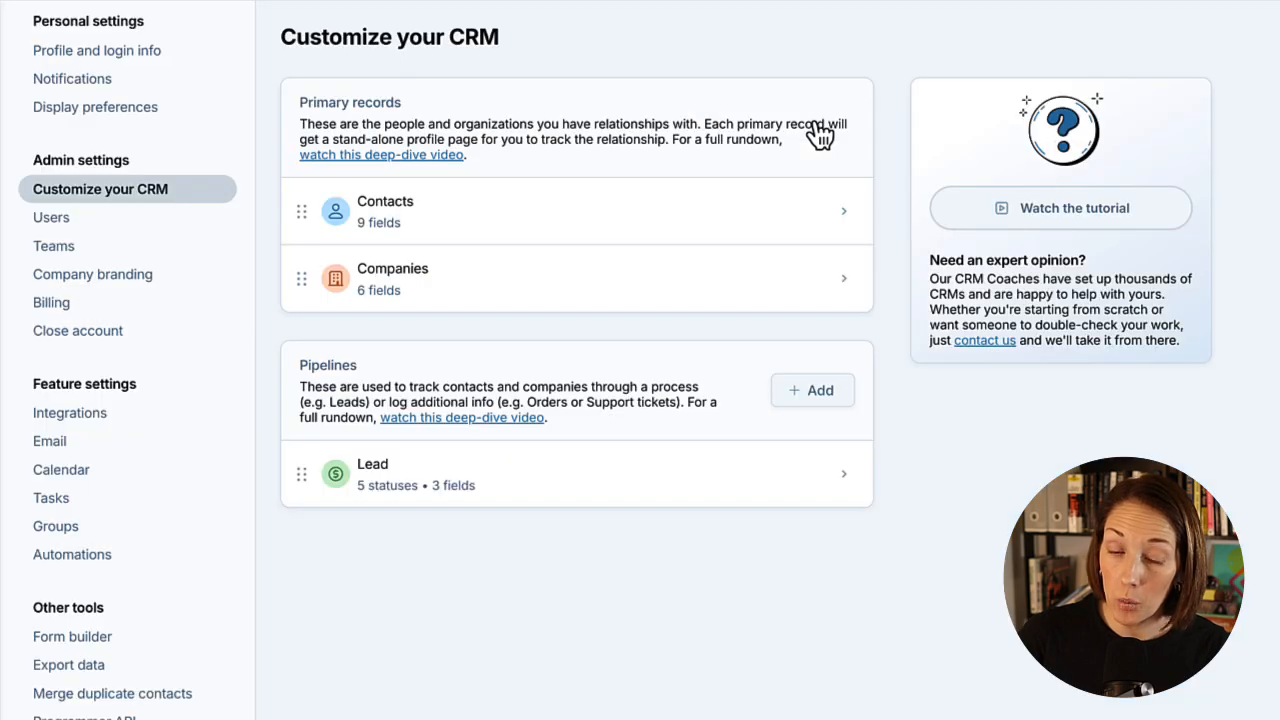
# Step: Open the Lead pipeline's settings and review its name and icon options without changing them
pyautogui.click(450, 490)
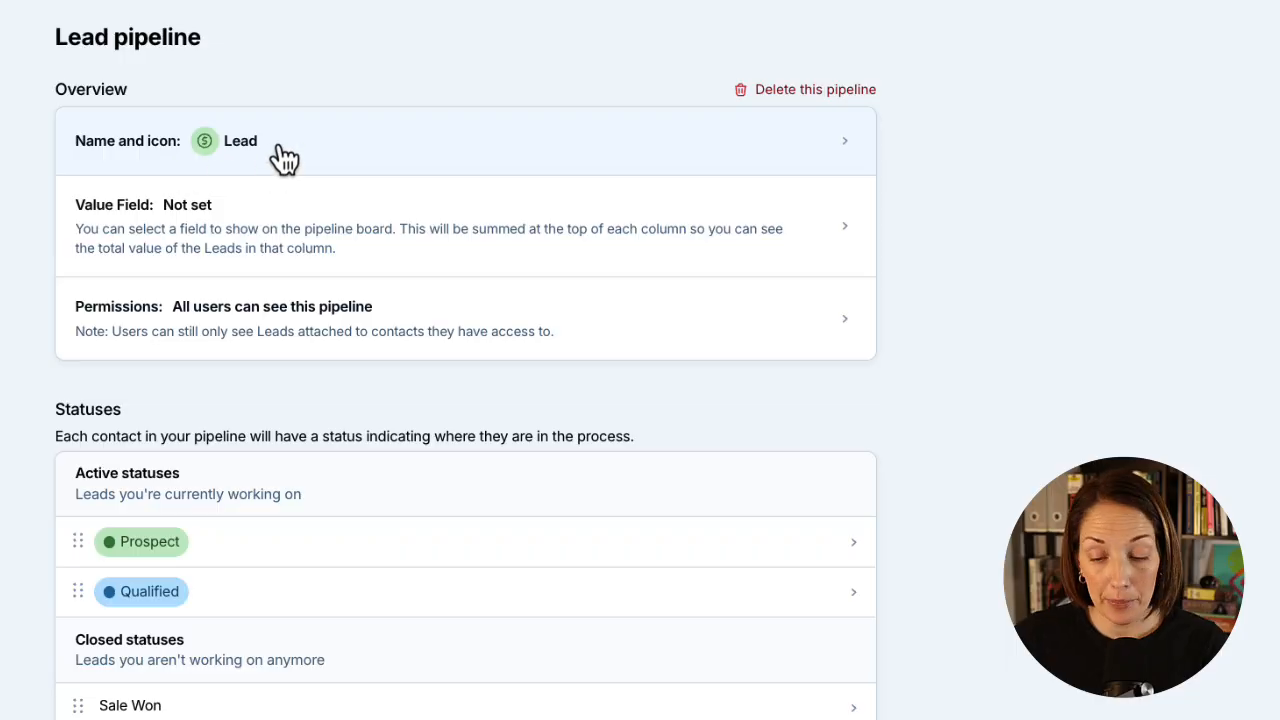
pyautogui.click(284, 158)
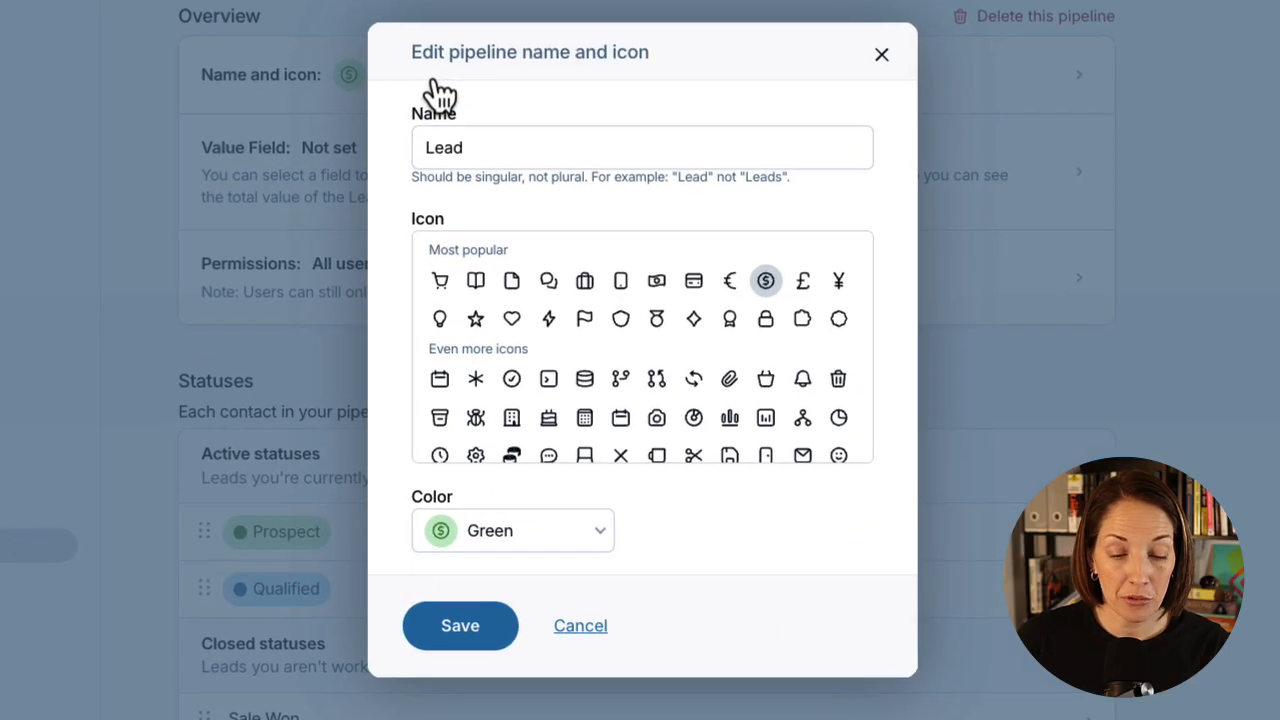
pyautogui.click(360, 51)
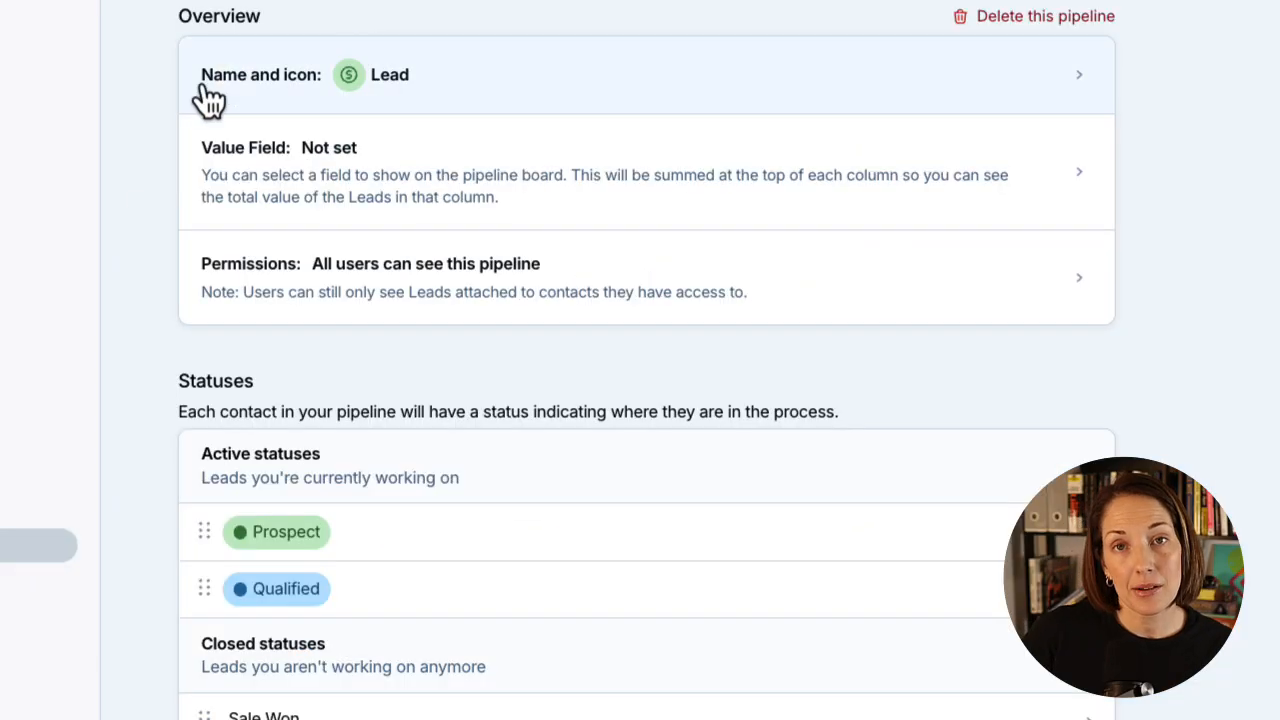
# Step: Review the Lead pipeline's permission options, including sharing only with specific teams, and leave without saving
pyautogui.click(435, 290)
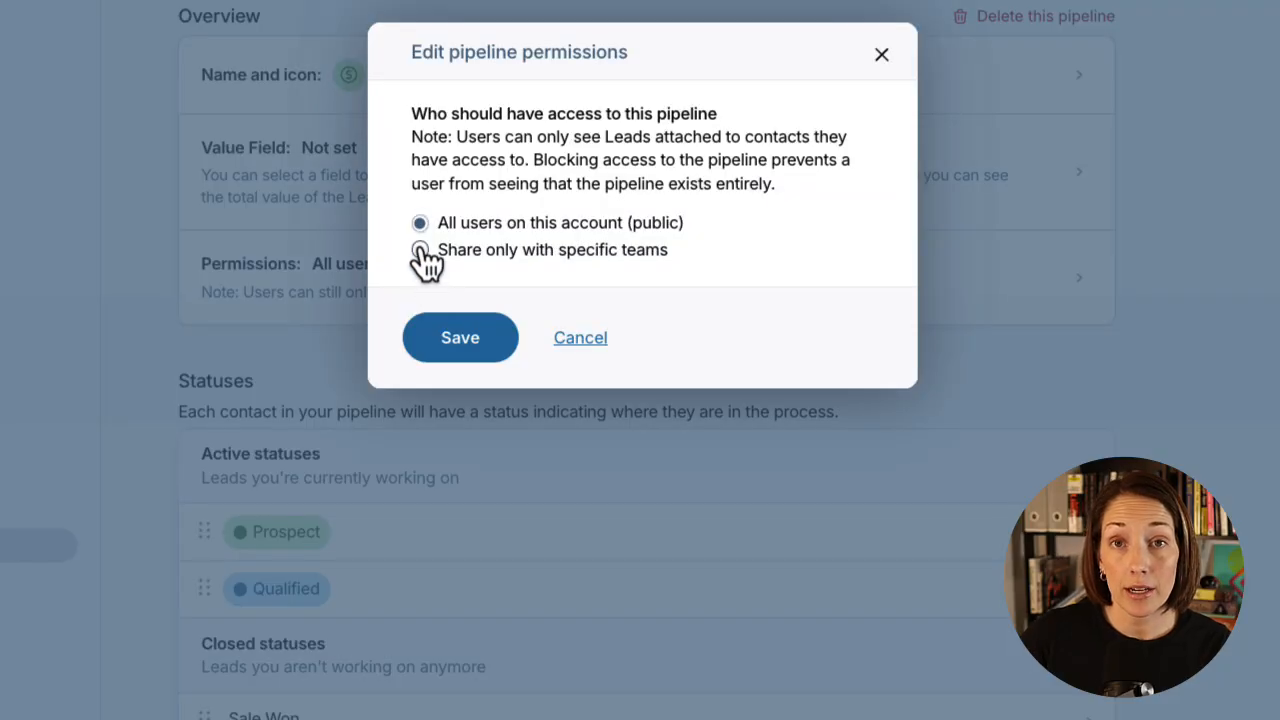
pyautogui.click(422, 252)
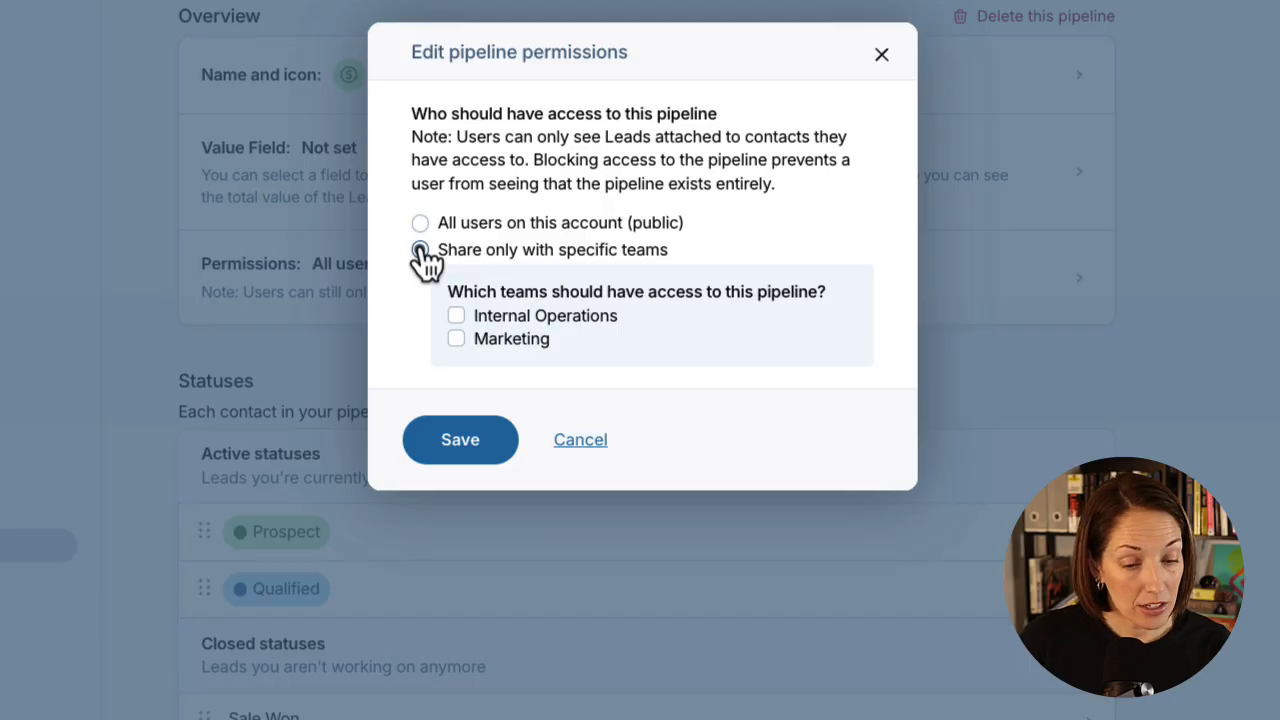
pyautogui.click(159, 248)
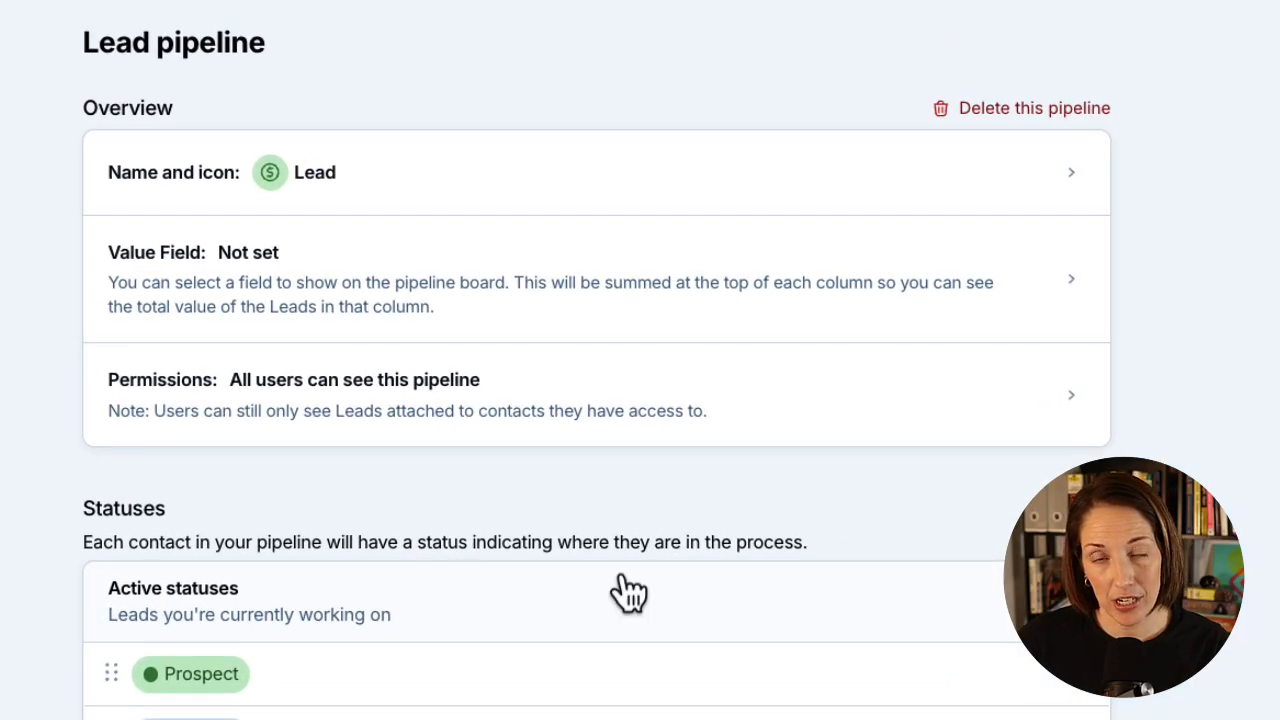
# Step: Create an active pipeline status named Proposal Sent with the color Yellow
pyautogui.scroll(-5, 596, 375)
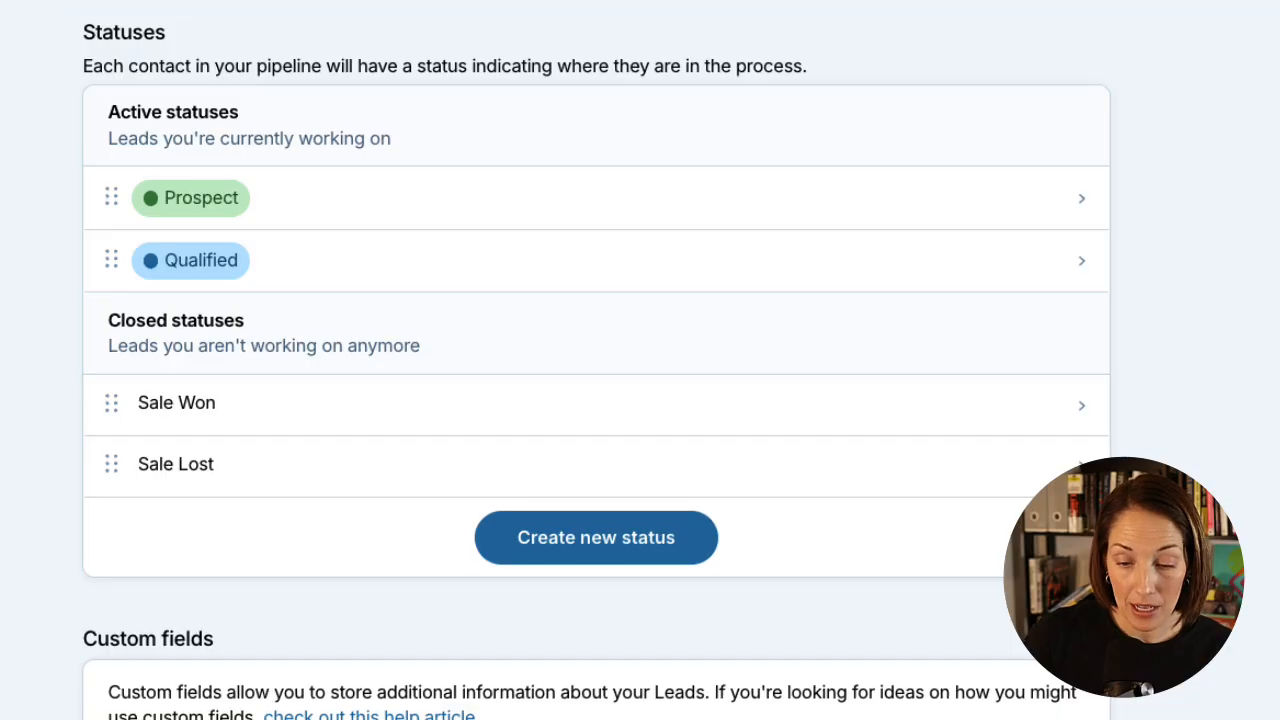
pyautogui.click(552, 440)
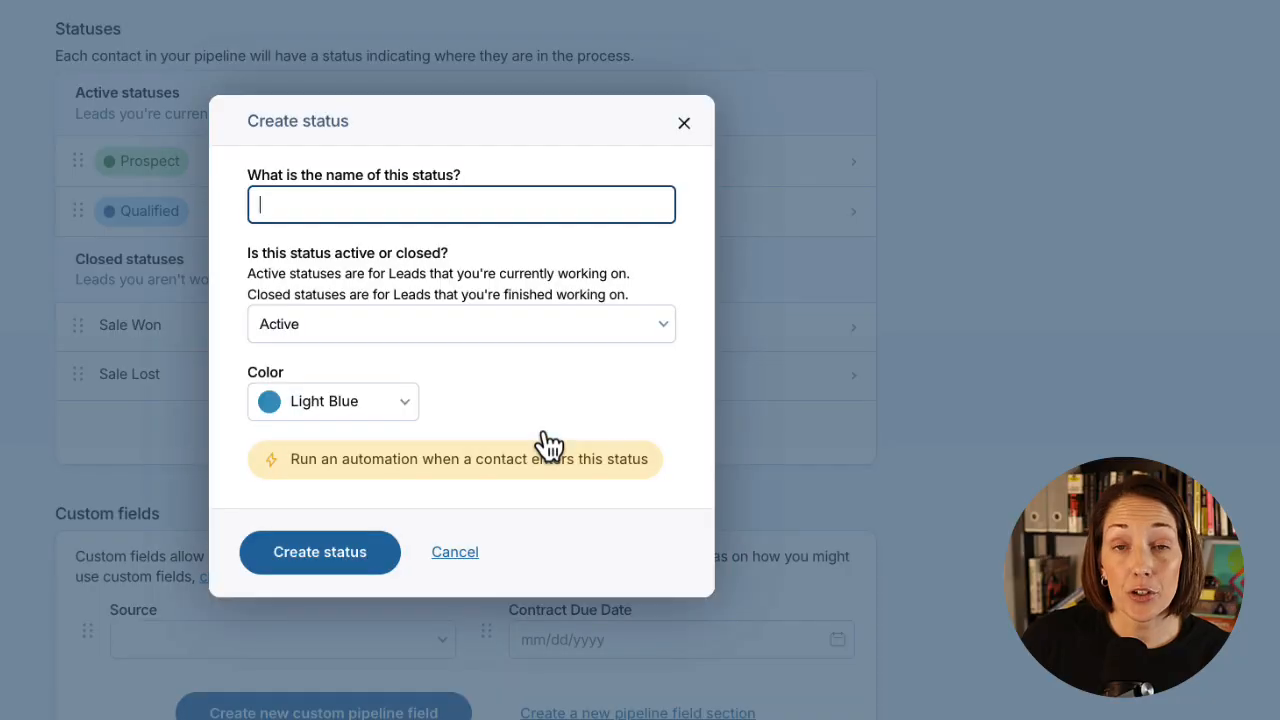
pyautogui.click(358, 404)
pyautogui.click(345, 662)
pyautogui.click(322, 560)
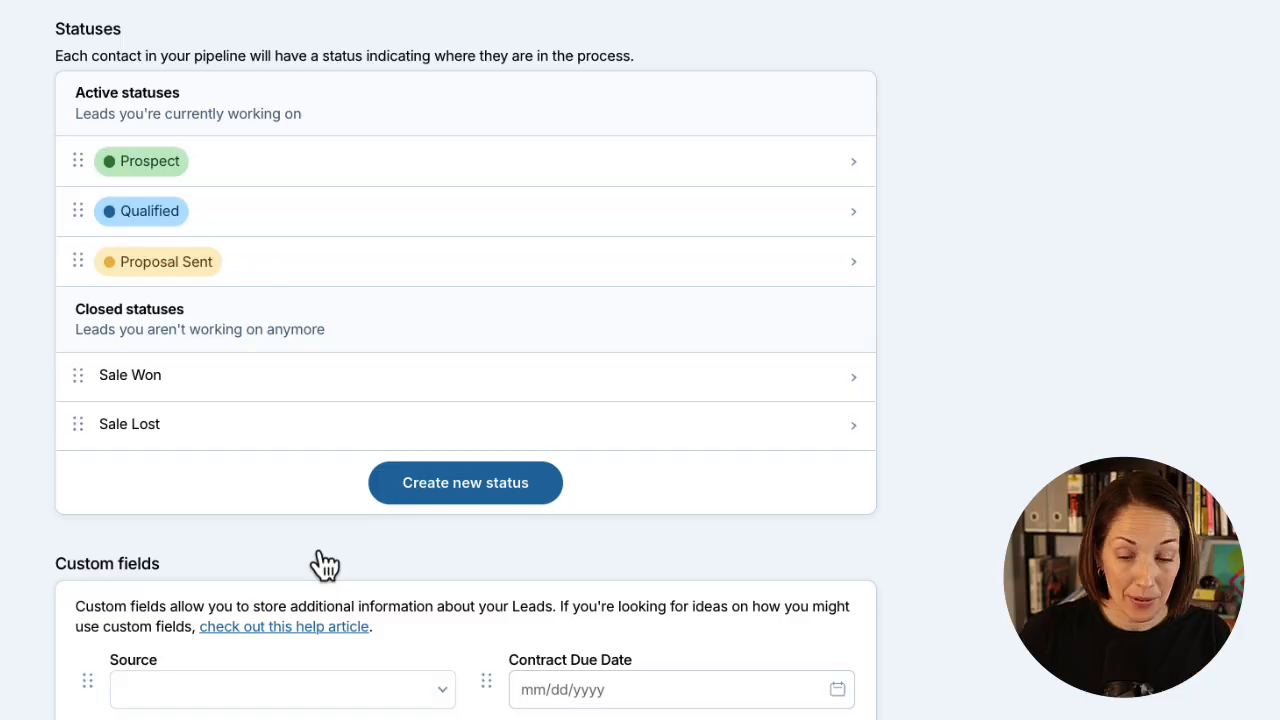
# Step: Create an active pipeline status named Following Up with the color Orange
pyautogui.click(392, 496)
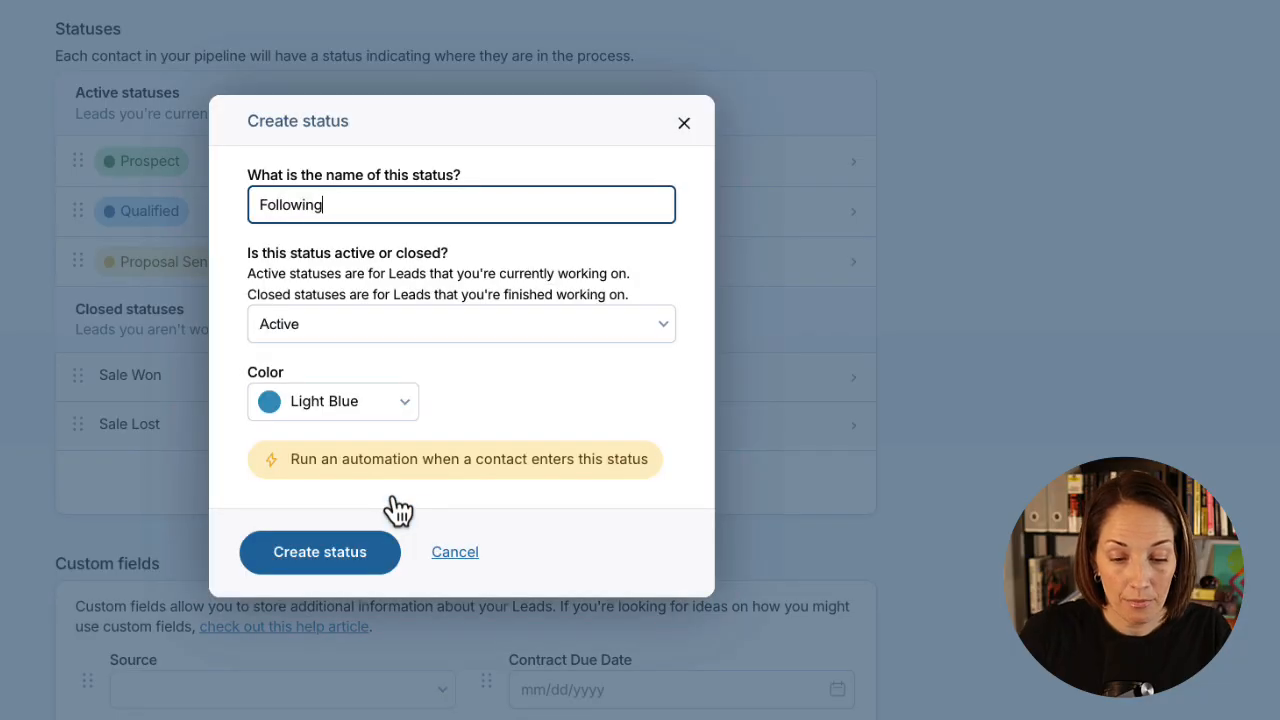
pyautogui.click(360, 401)
pyautogui.click(298, 697)
pyautogui.click(318, 565)
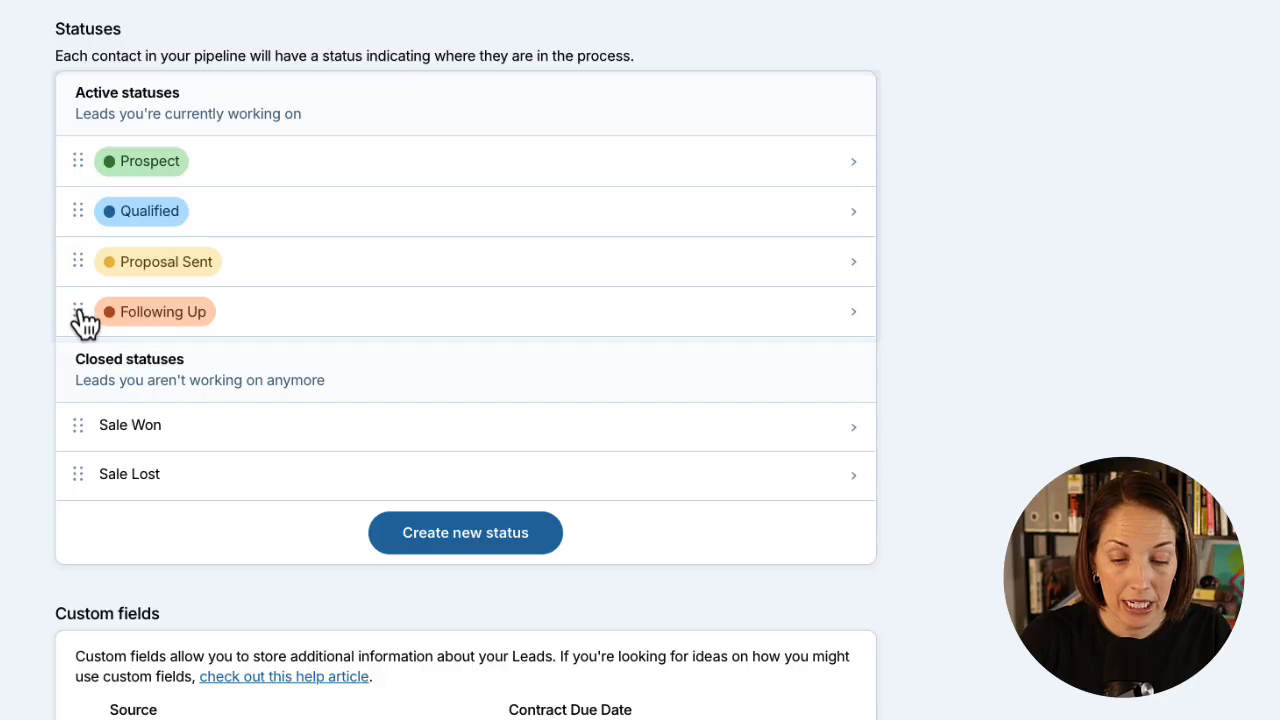
pyautogui.moveTo(80, 309)
pyautogui.mouseDown()
pyautogui.moveTo(85, 275)
pyautogui.moveTo(72, 322)
pyautogui.mouseUp()
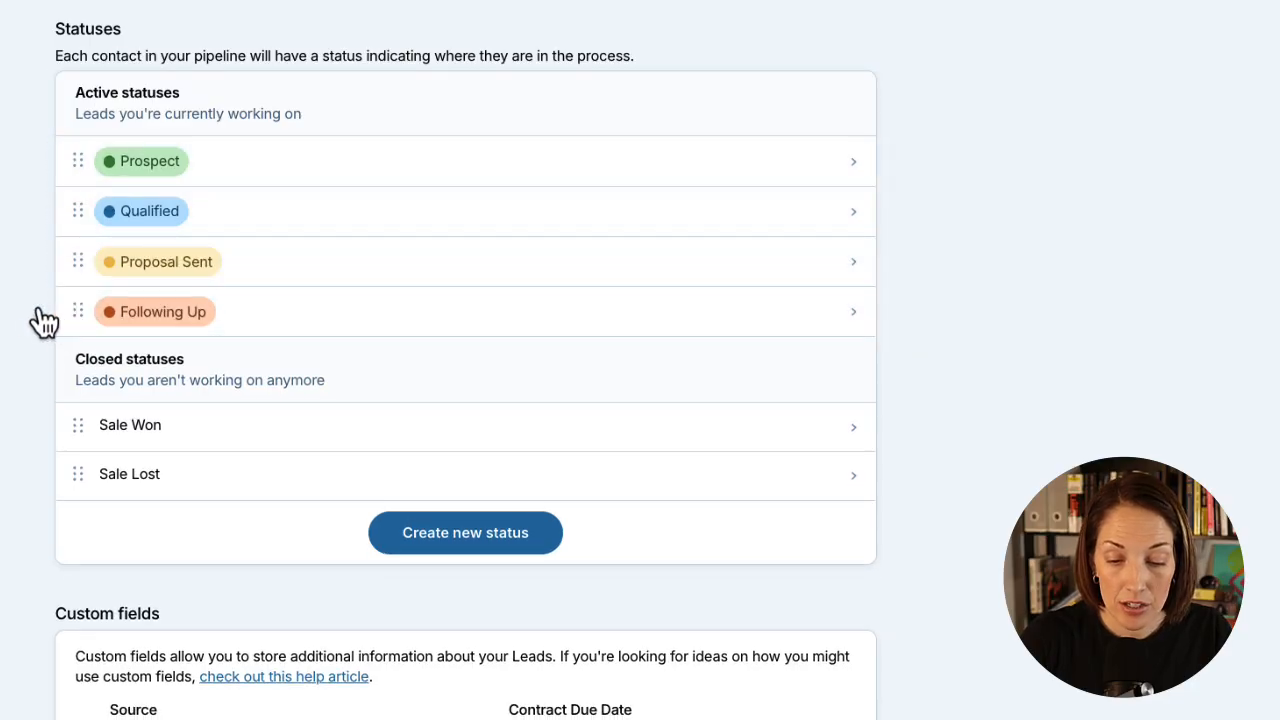
# Step: Create a closed pipeline status named No for Now with no color
pyautogui.click(411, 548)
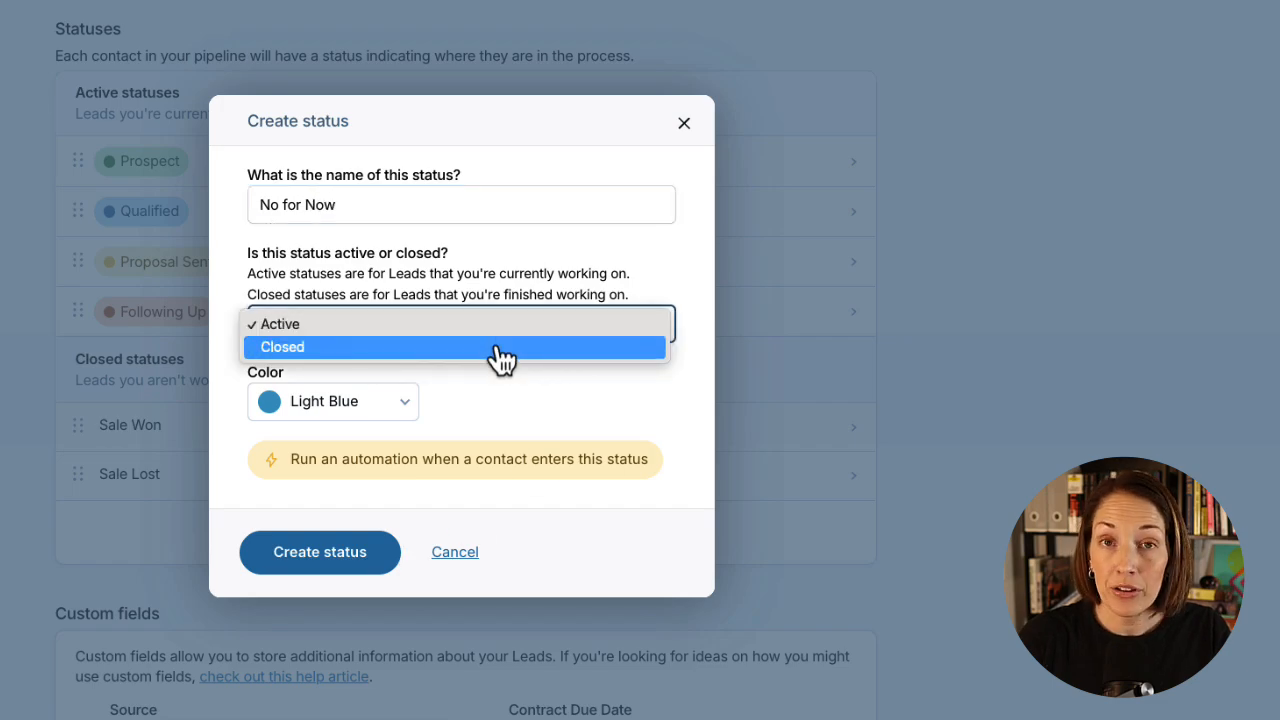
pyautogui.click(493, 348)
pyautogui.click(400, 400)
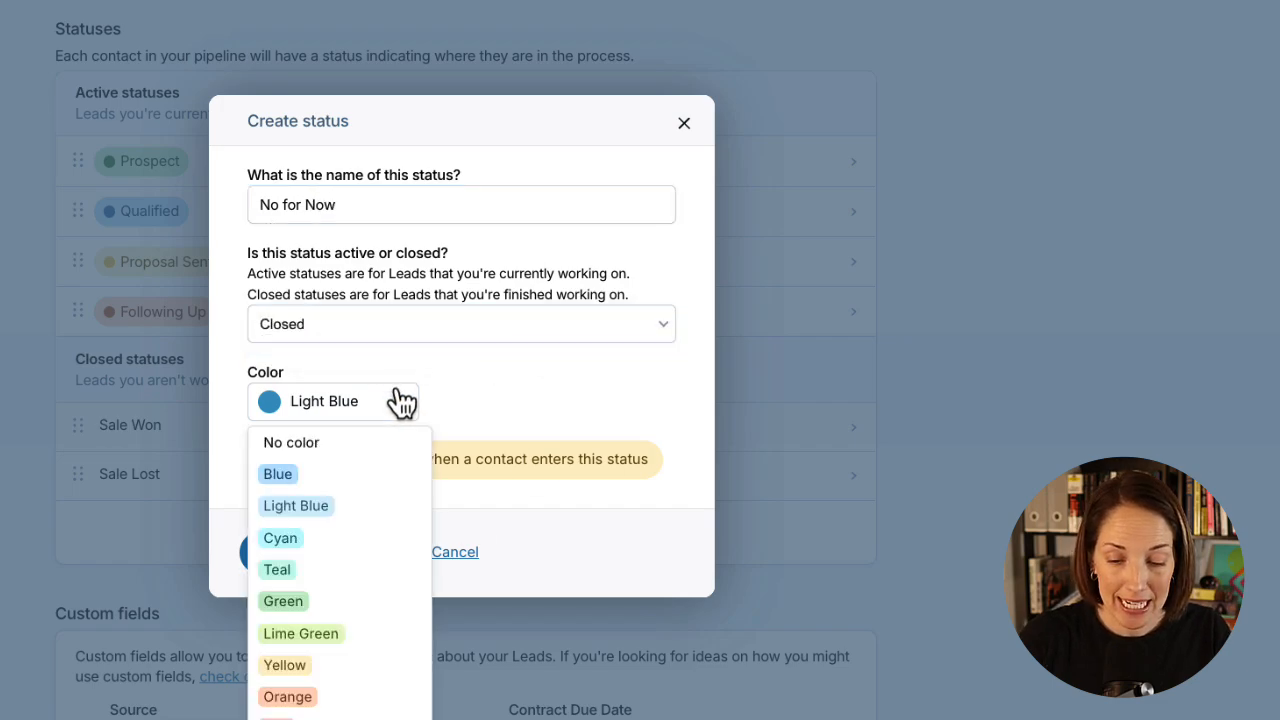
pyautogui.click(322, 552)
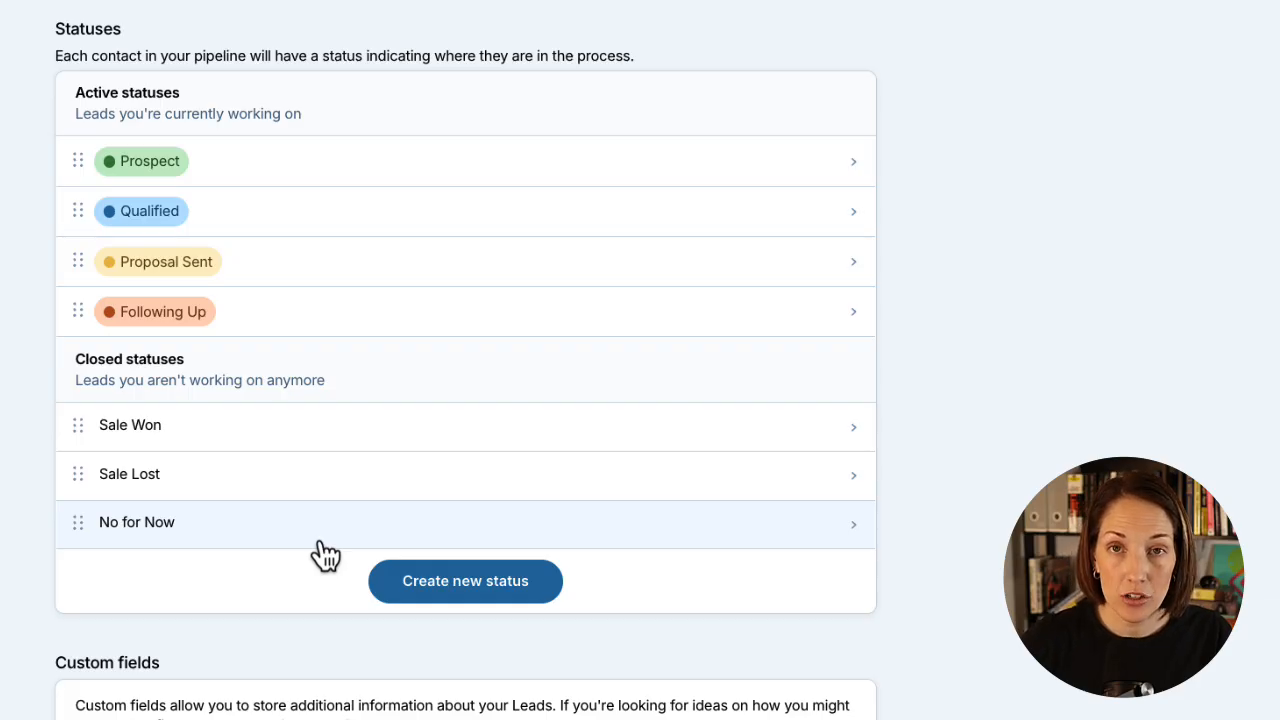
# Step: Add an automation to the Qualified status that attaches a task named Followup due in 7 days, and save the status
pyautogui.click(522, 212)
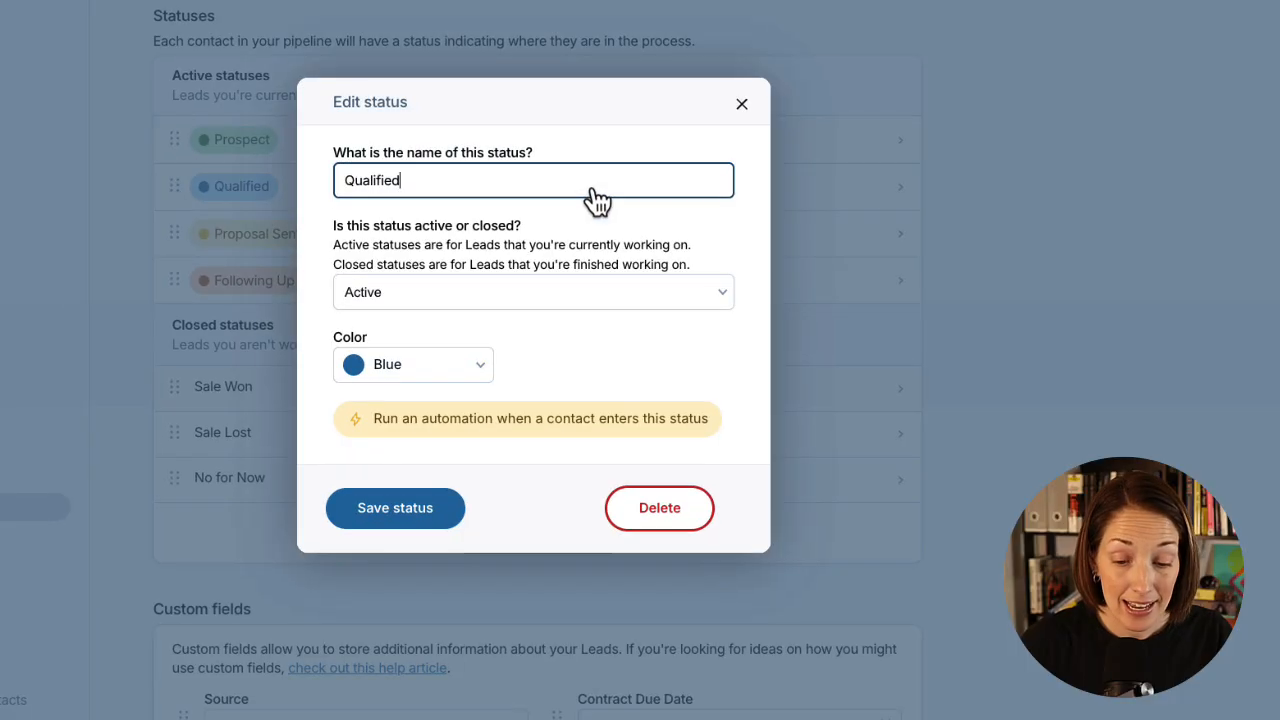
pyautogui.click(594, 418)
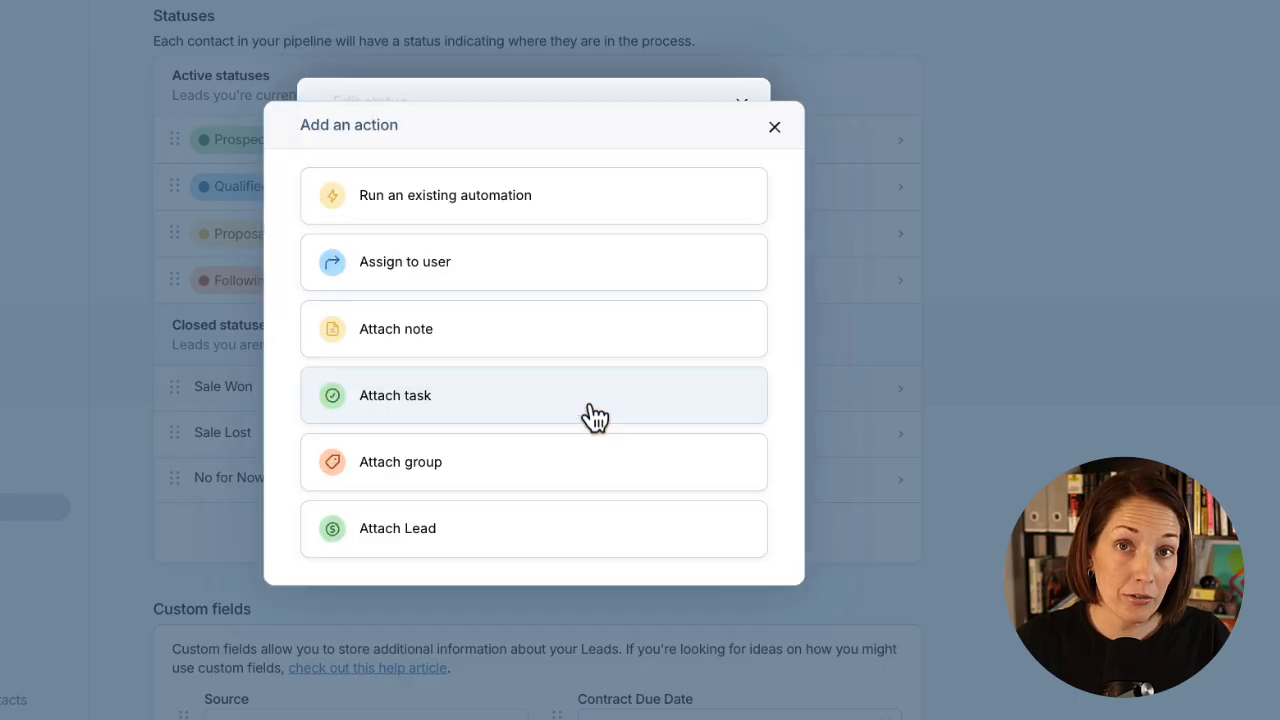
pyautogui.click(594, 418)
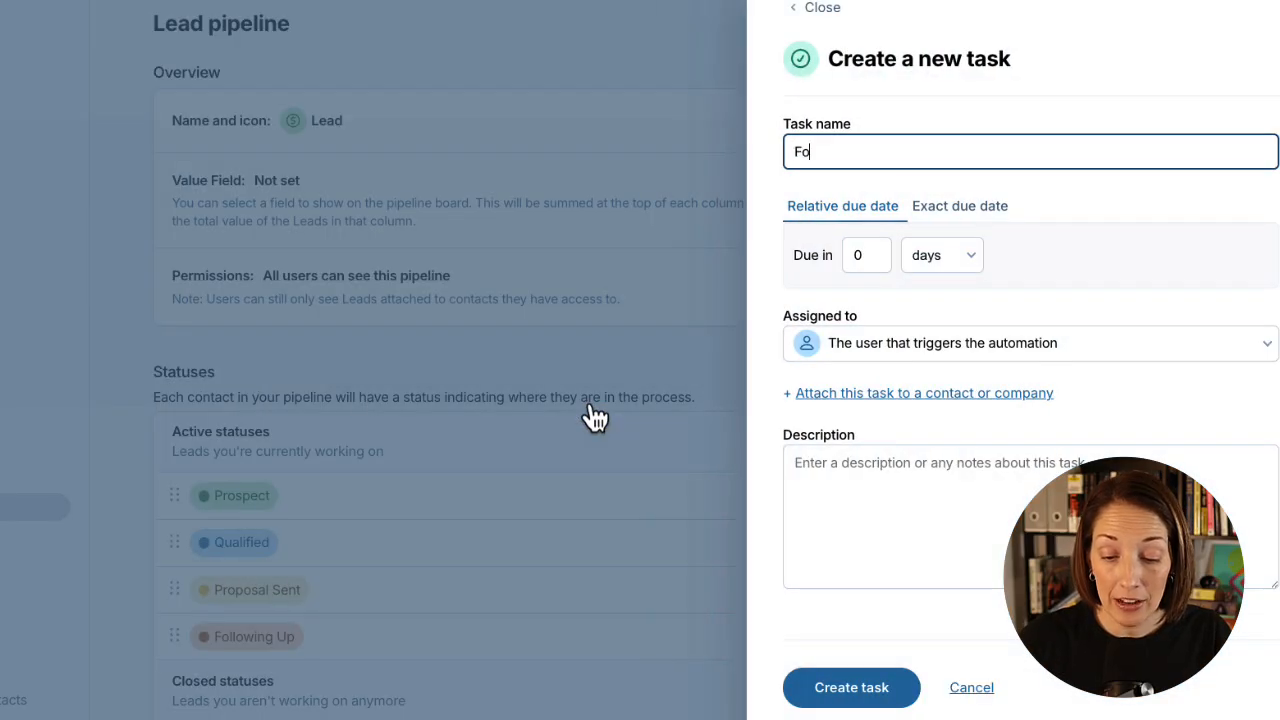
pyautogui.doubleClick(875, 256)
pyautogui.write('7')
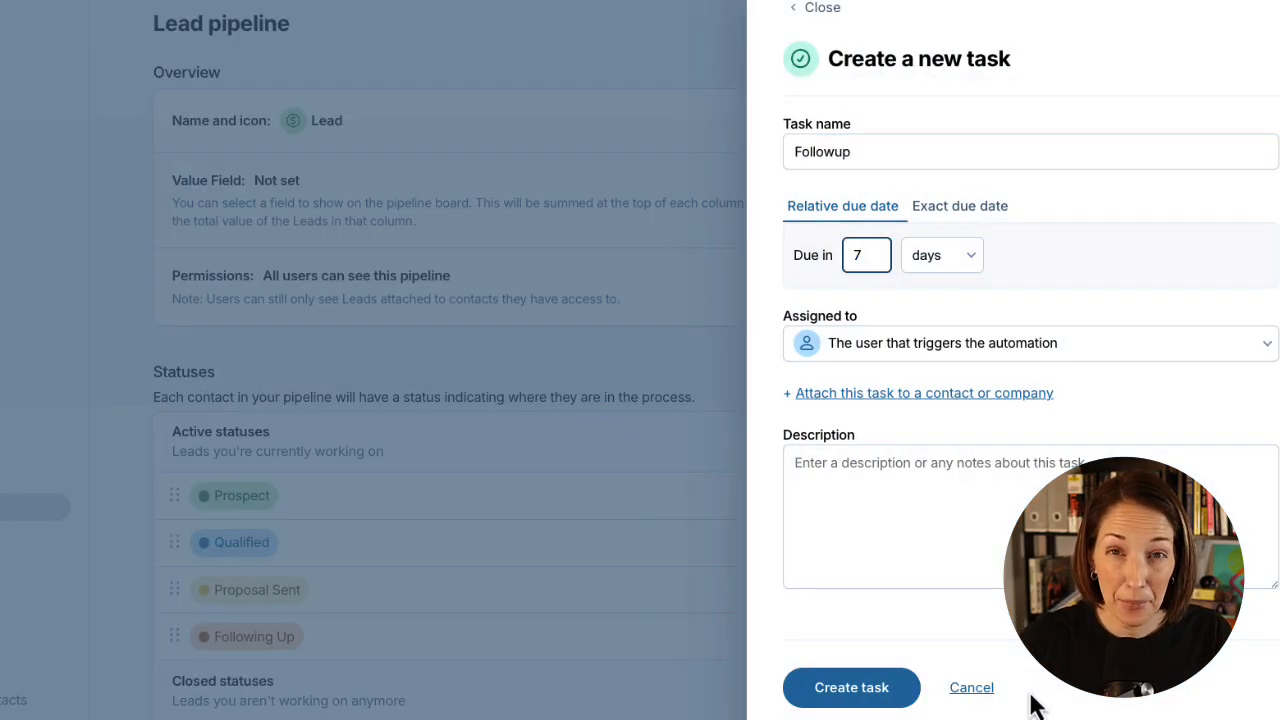
pyautogui.click(905, 695)
pyautogui.click(443, 563)
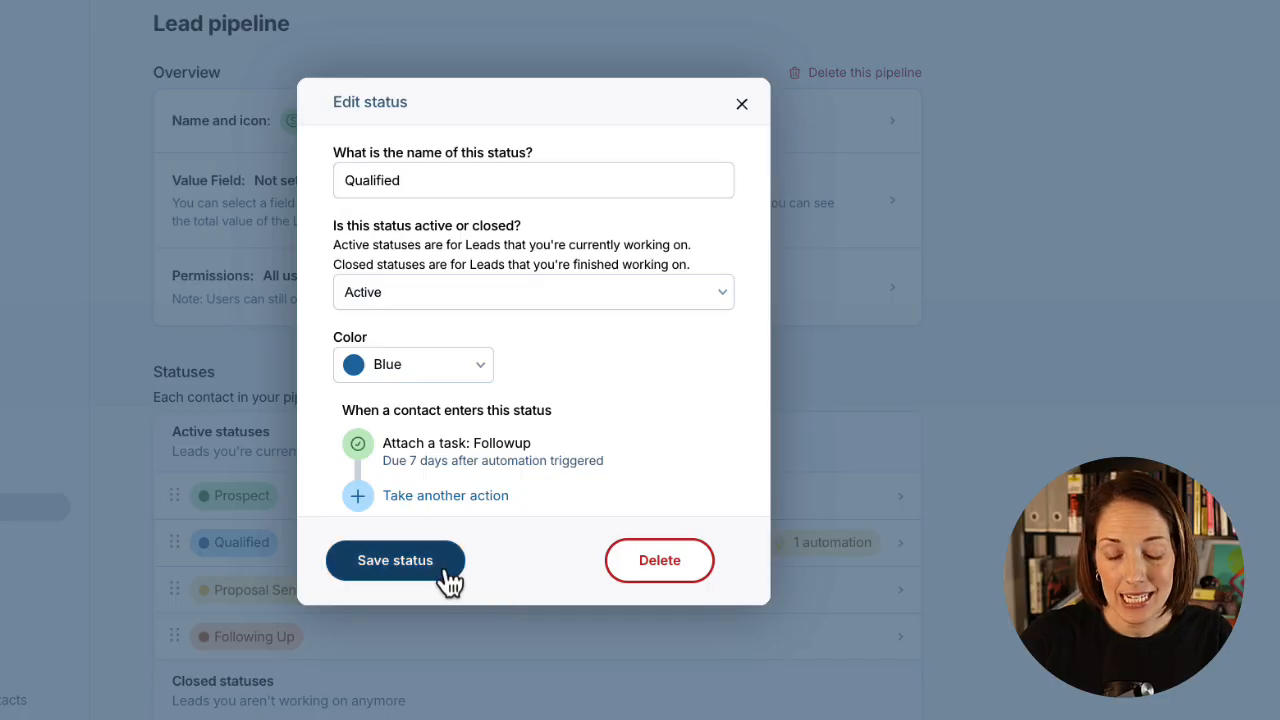
# Step: Add an automation to the Proposal Sent status that attaches a task named Check-in due in 3 days, and save the status
pyautogui.click(785, 606)
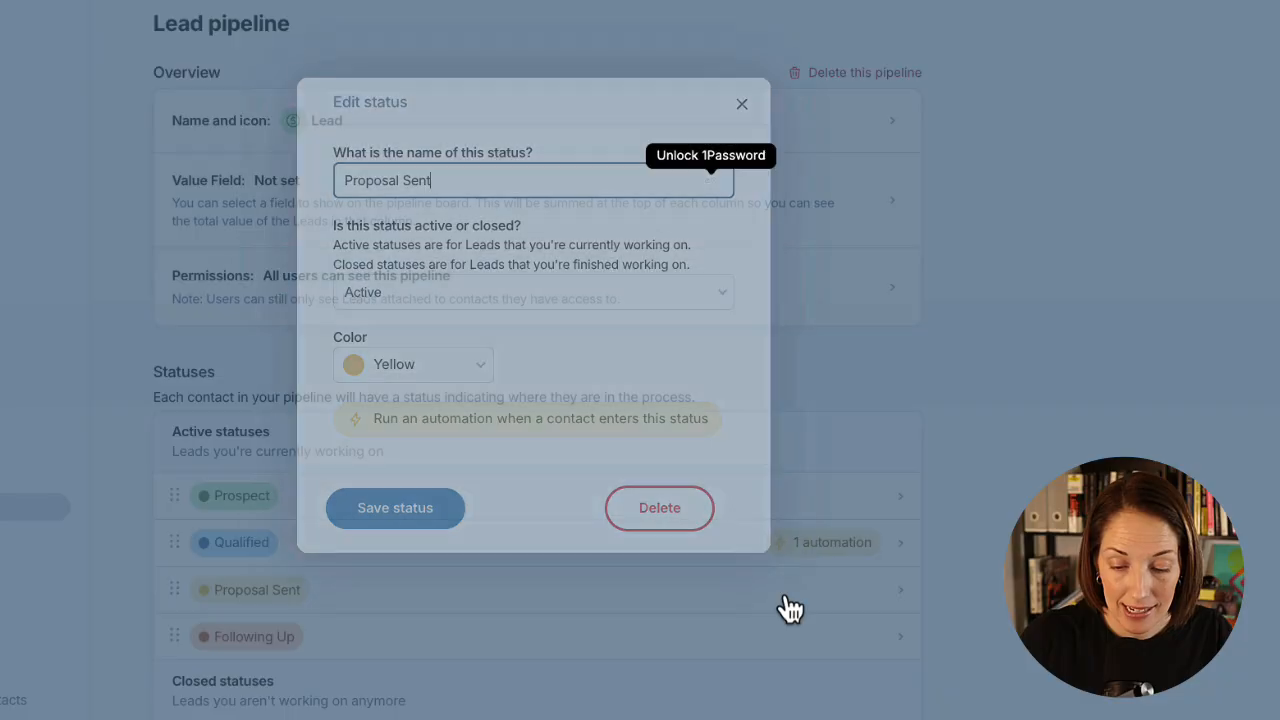
pyautogui.click(560, 427)
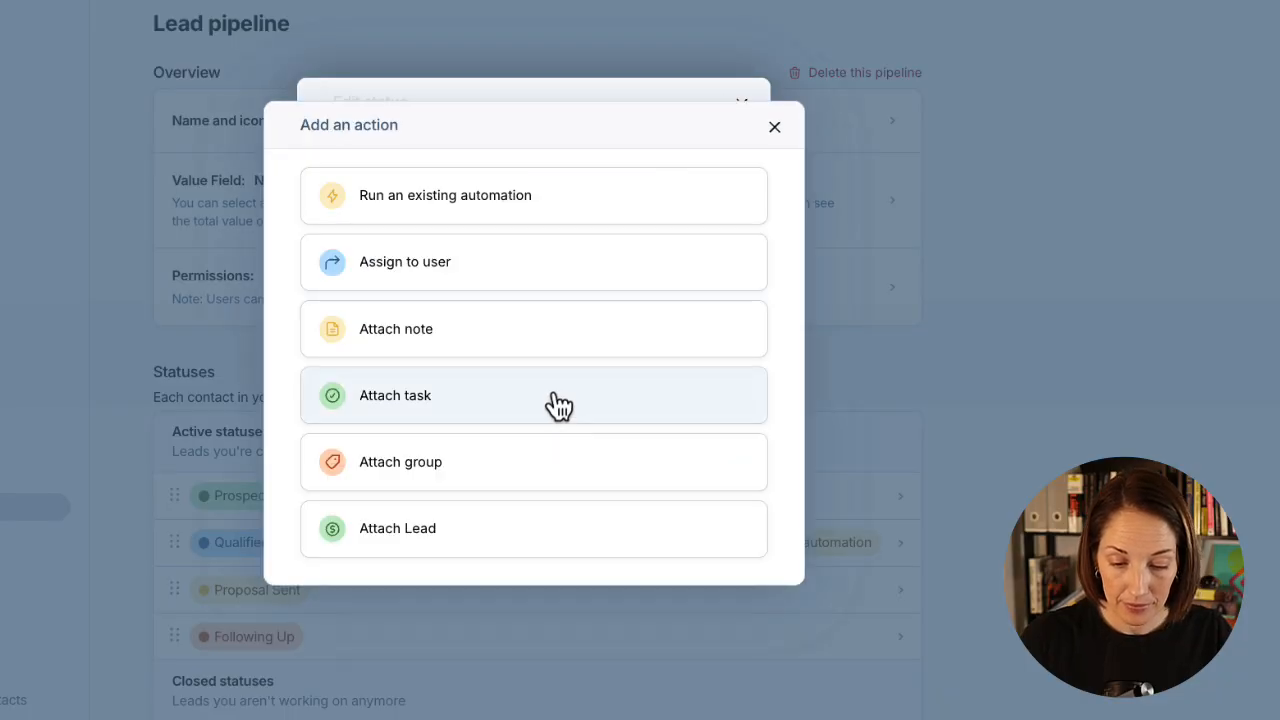
pyautogui.click(557, 403)
pyautogui.write('Check-in')
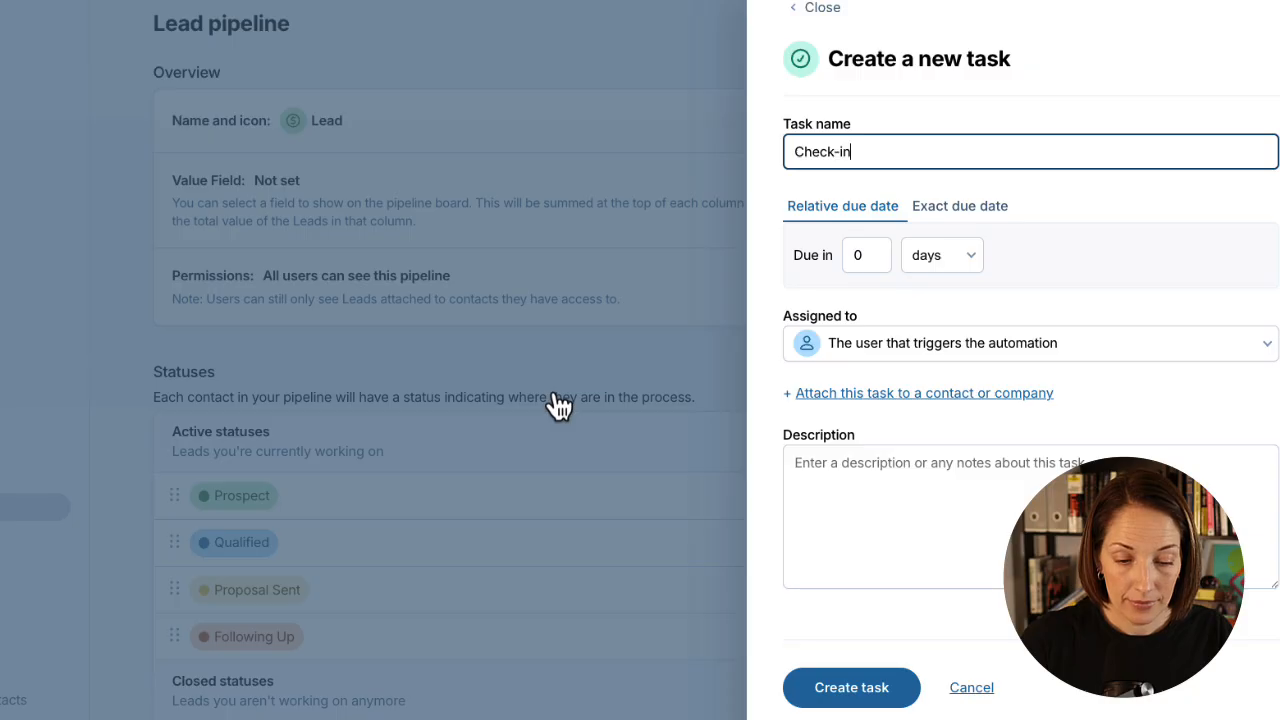
pyautogui.doubleClick(862, 255)
pyautogui.write('3')
pyautogui.click(851, 687)
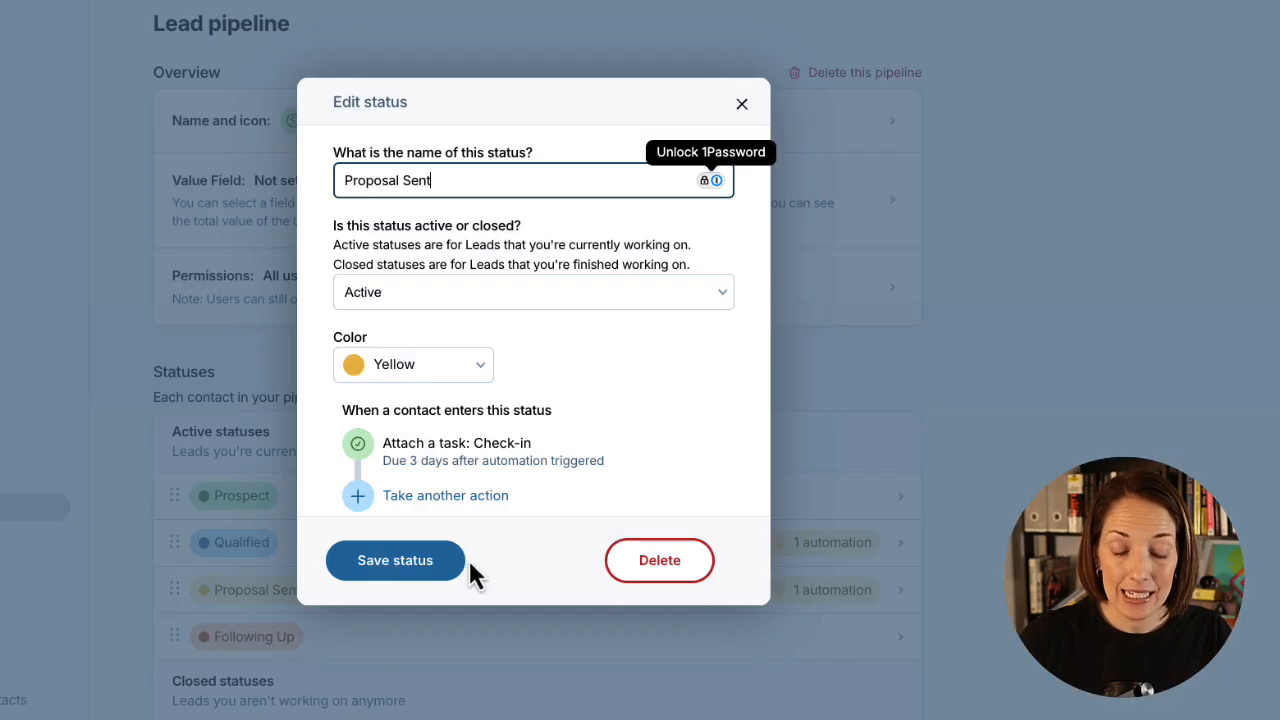
pyautogui.click(464, 560)
# Step: Color the Source custom field's options Blue for Social Media, Light Blue for Website and Green for Referral, and save the field
pyautogui.scroll(-8, 537, 400)
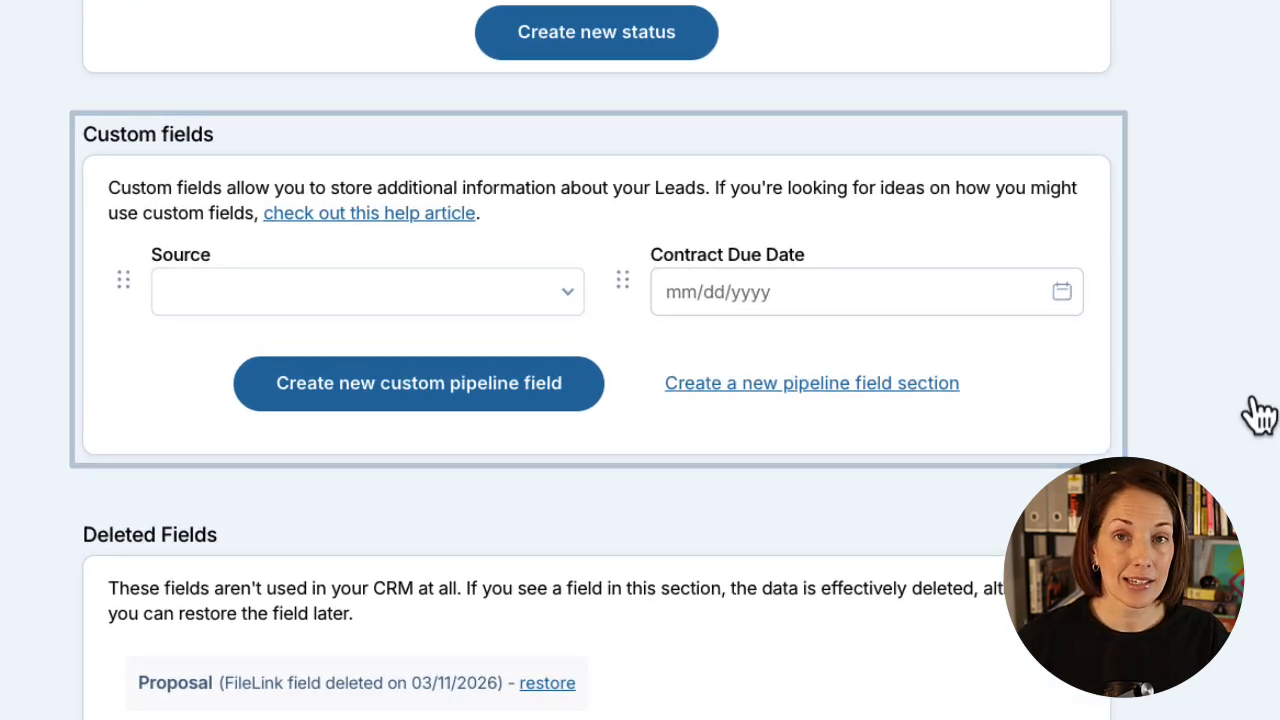
pyautogui.click(325, 295)
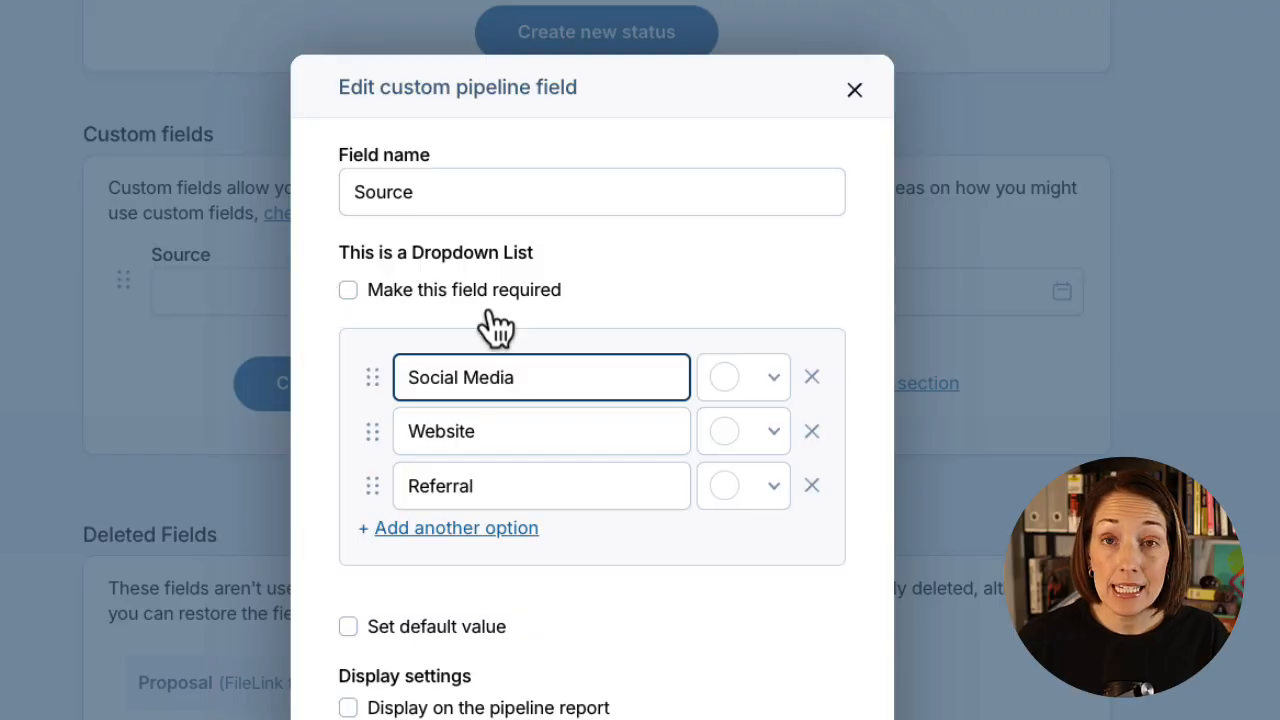
pyautogui.click(772, 380)
pyautogui.click(757, 471)
pyautogui.click(745, 431)
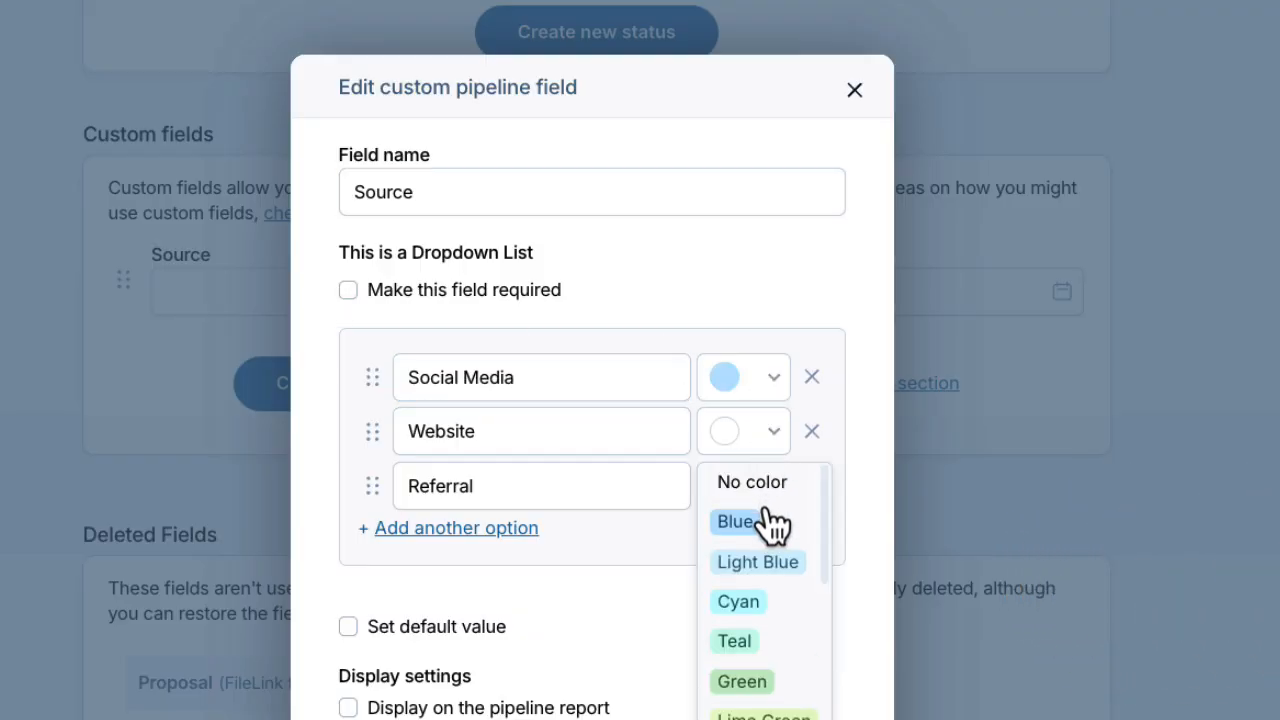
pyautogui.click(763, 520)
pyautogui.click(762, 323)
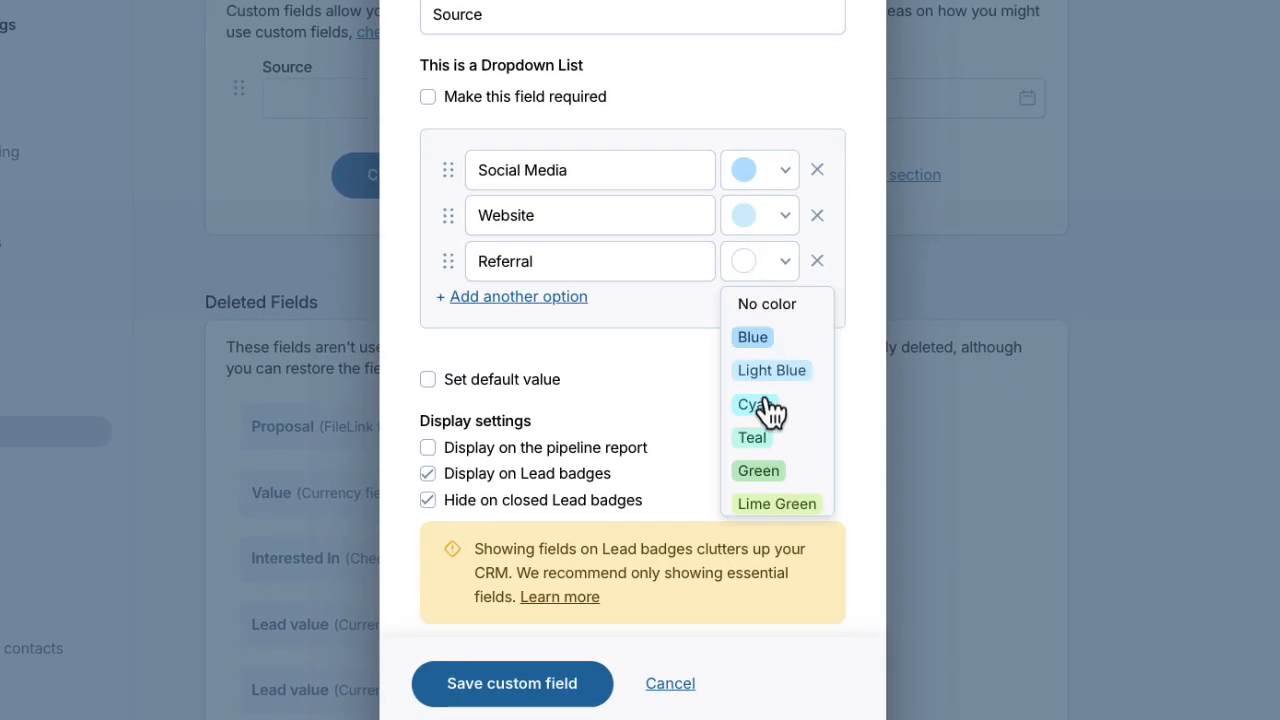
pyautogui.click(762, 475)
pyautogui.click(605, 695)
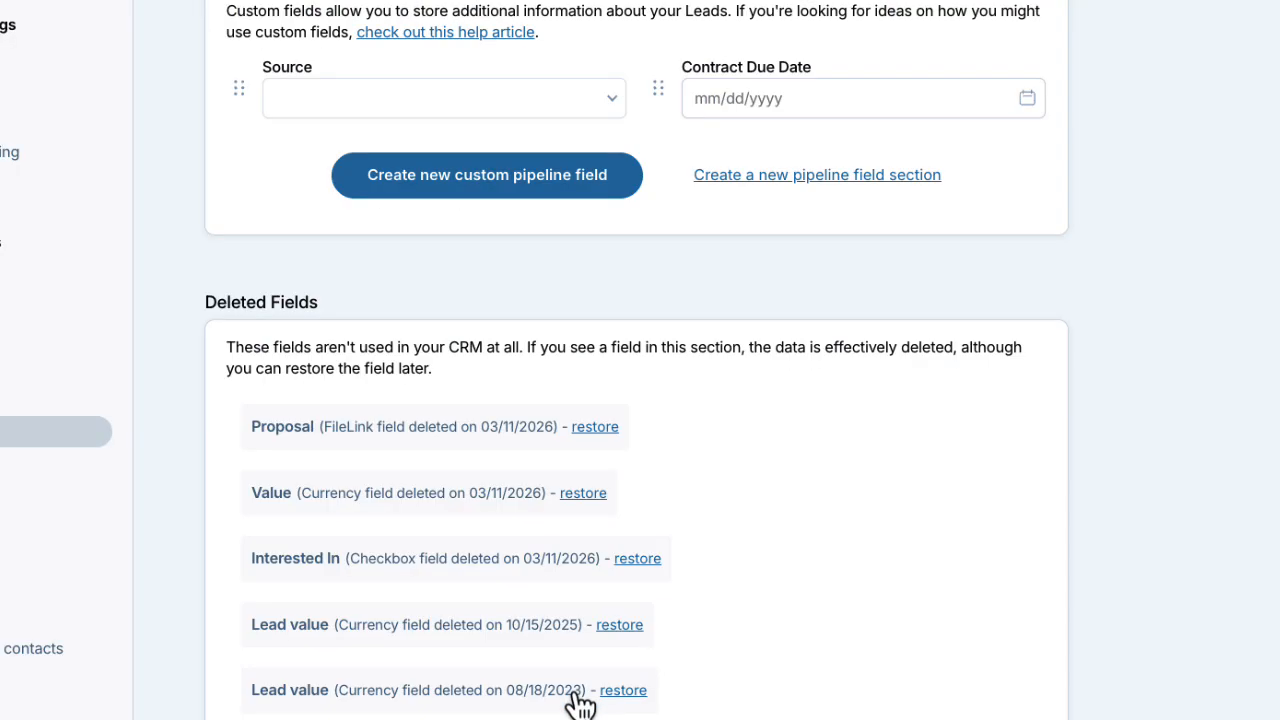
# Step: Create a custom pipeline field named Value as a Currency Field in dollars, displayed on the pipeline report
pyautogui.click(604, 240)
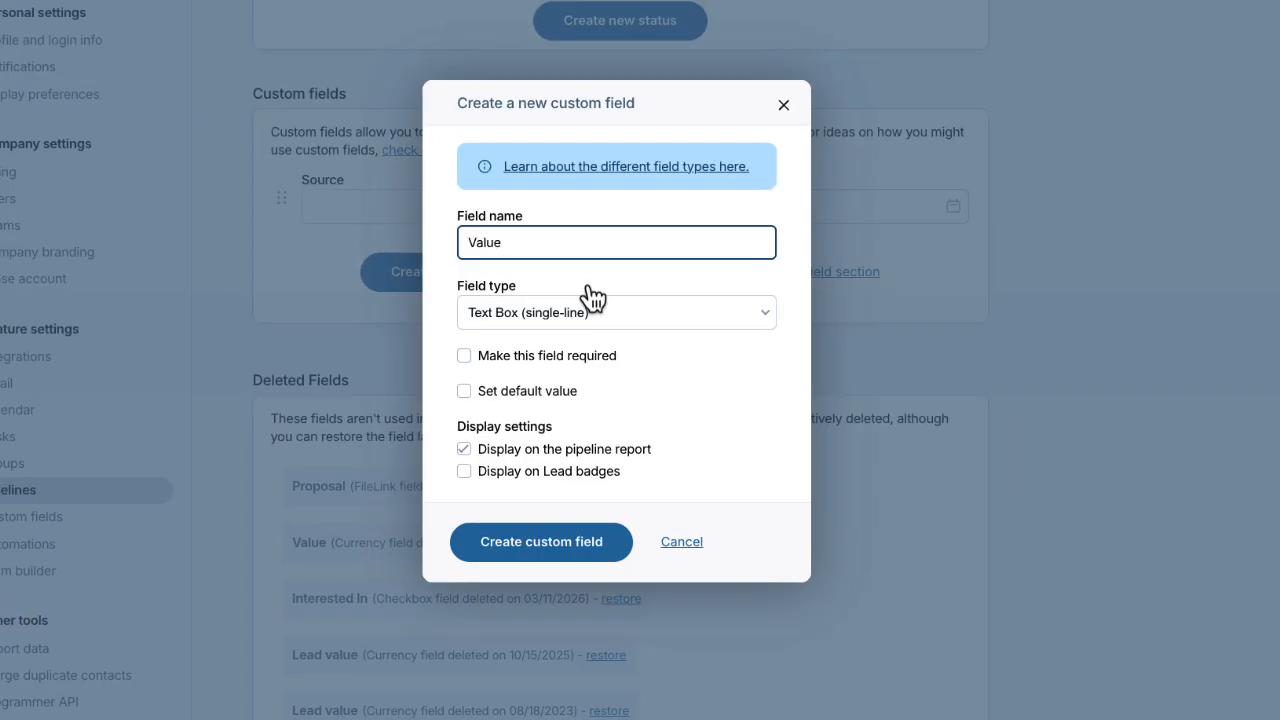
pyautogui.click(640, 310)
pyautogui.click(663, 378)
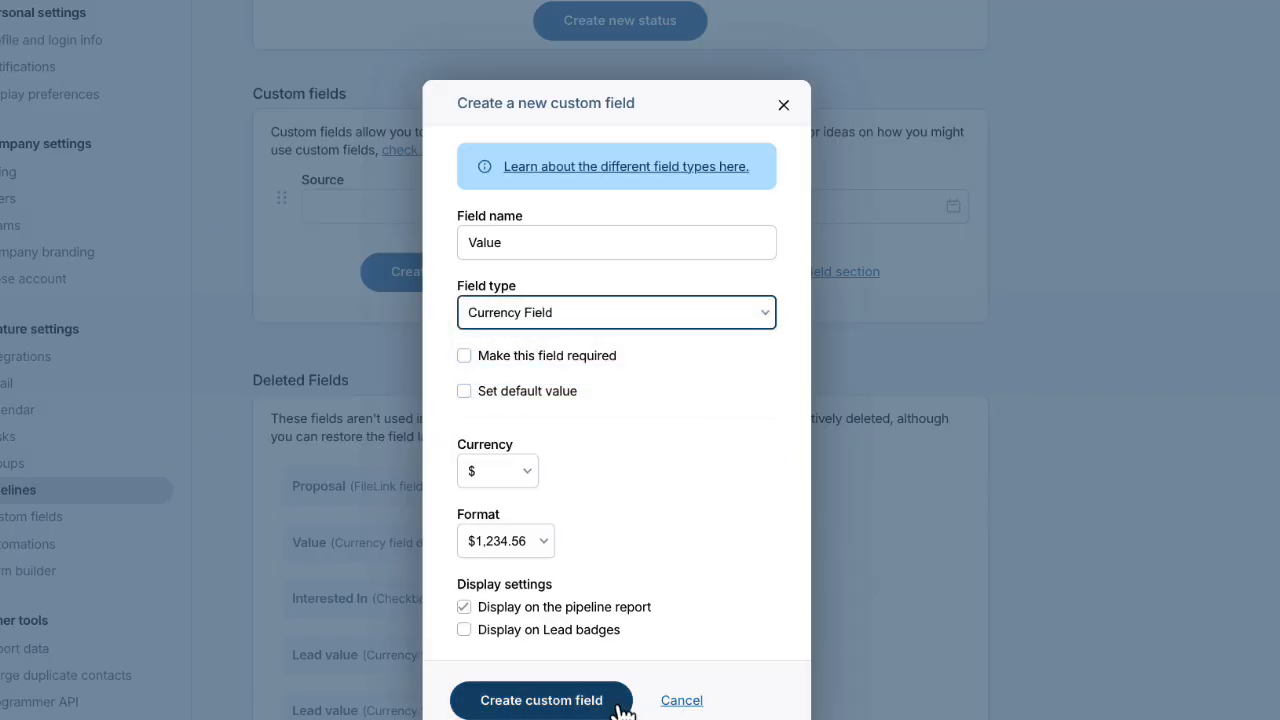
pyautogui.click(619, 704)
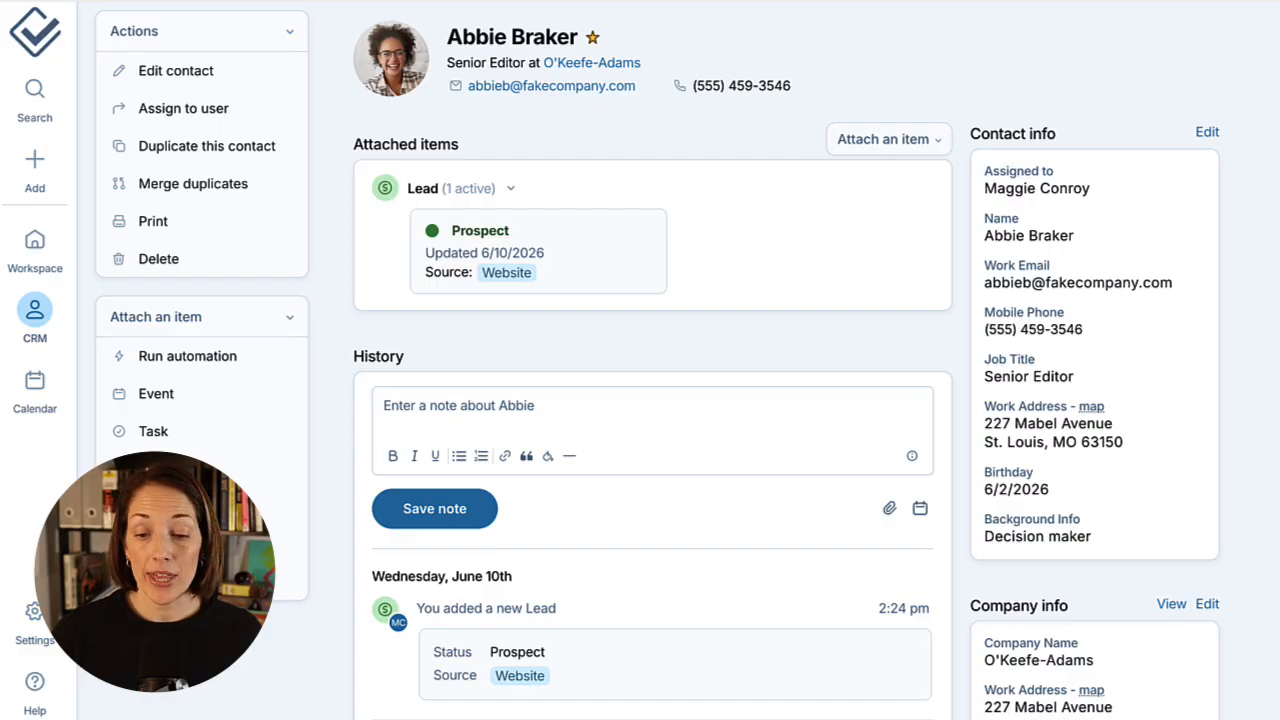
# Step: Open the Leads board and move the first lead in the Prospect column to Qualified
pyautogui.click(42, 314)
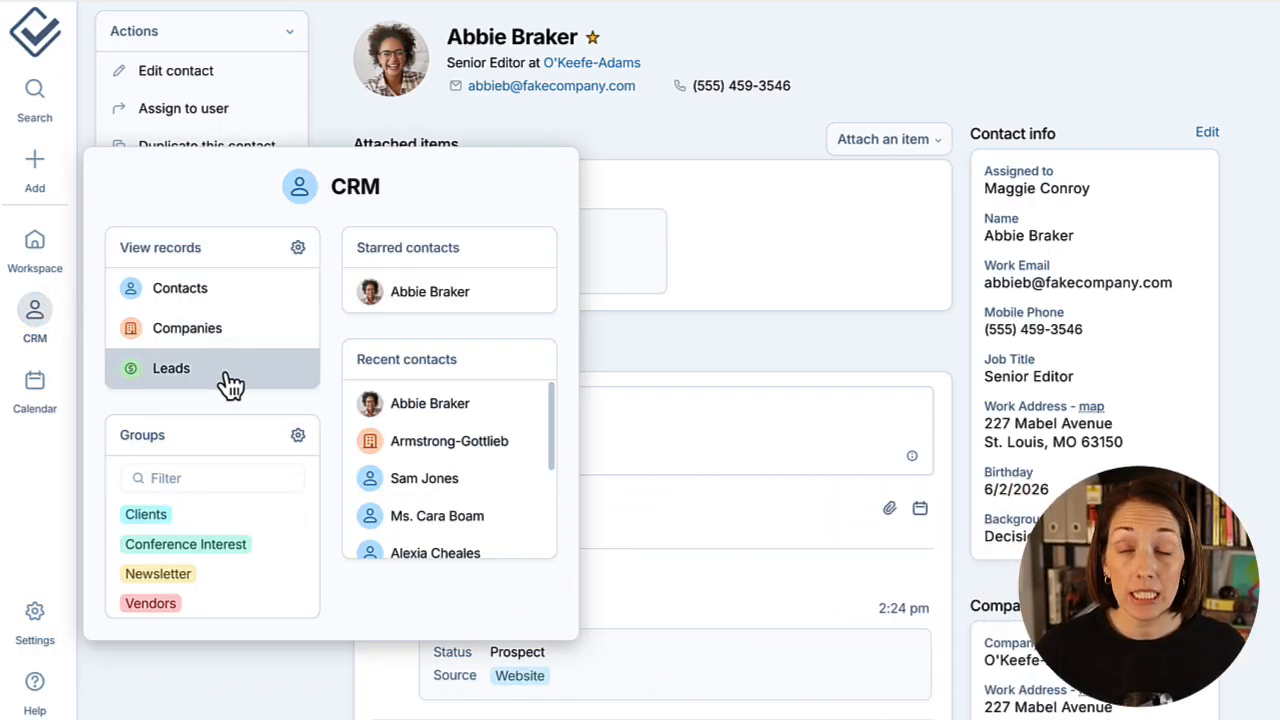
pyautogui.click(230, 385)
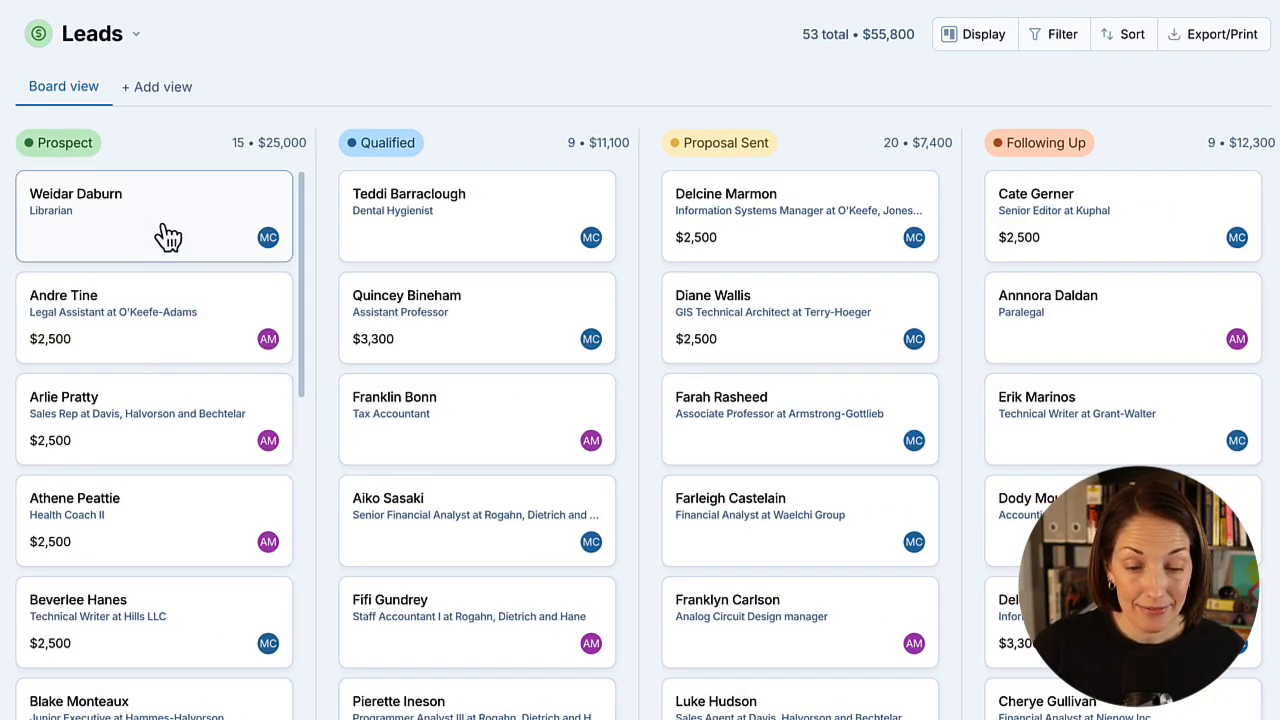
pyautogui.moveTo(168, 236); pyautogui.dragTo(429, 211)
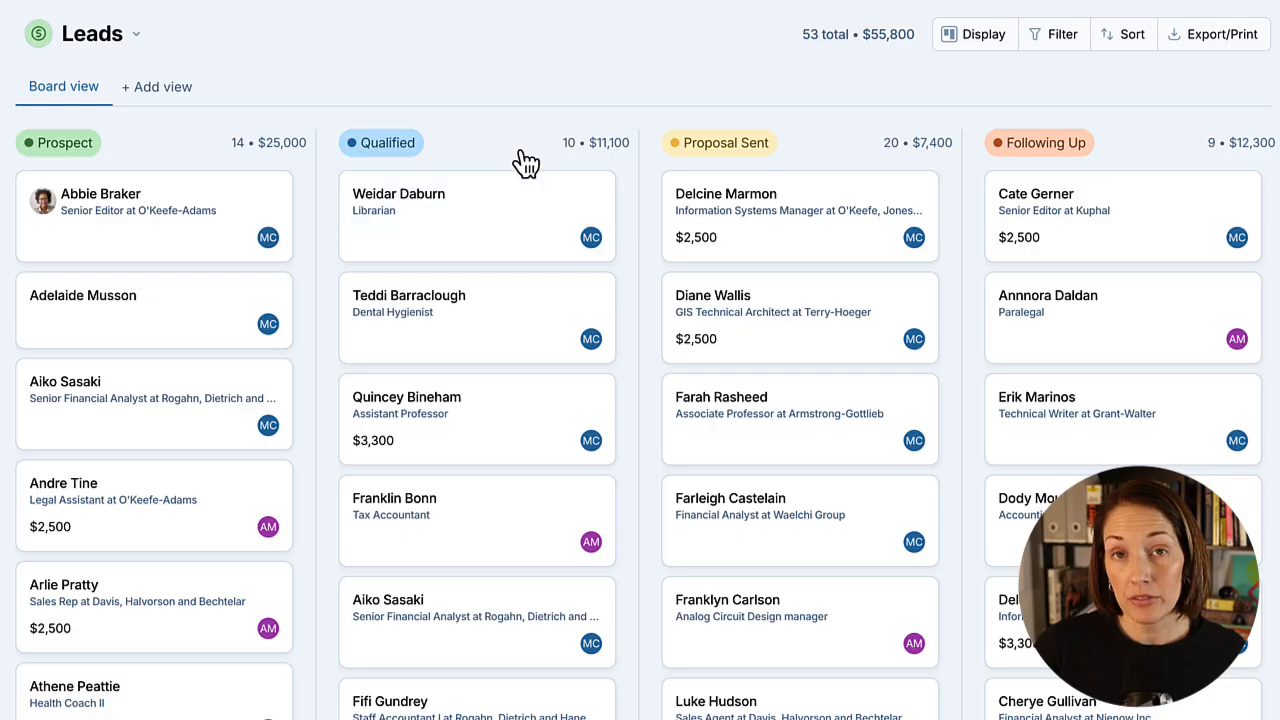
pyautogui.moveTo(563, 157); pyautogui.dragTo(634, 166)
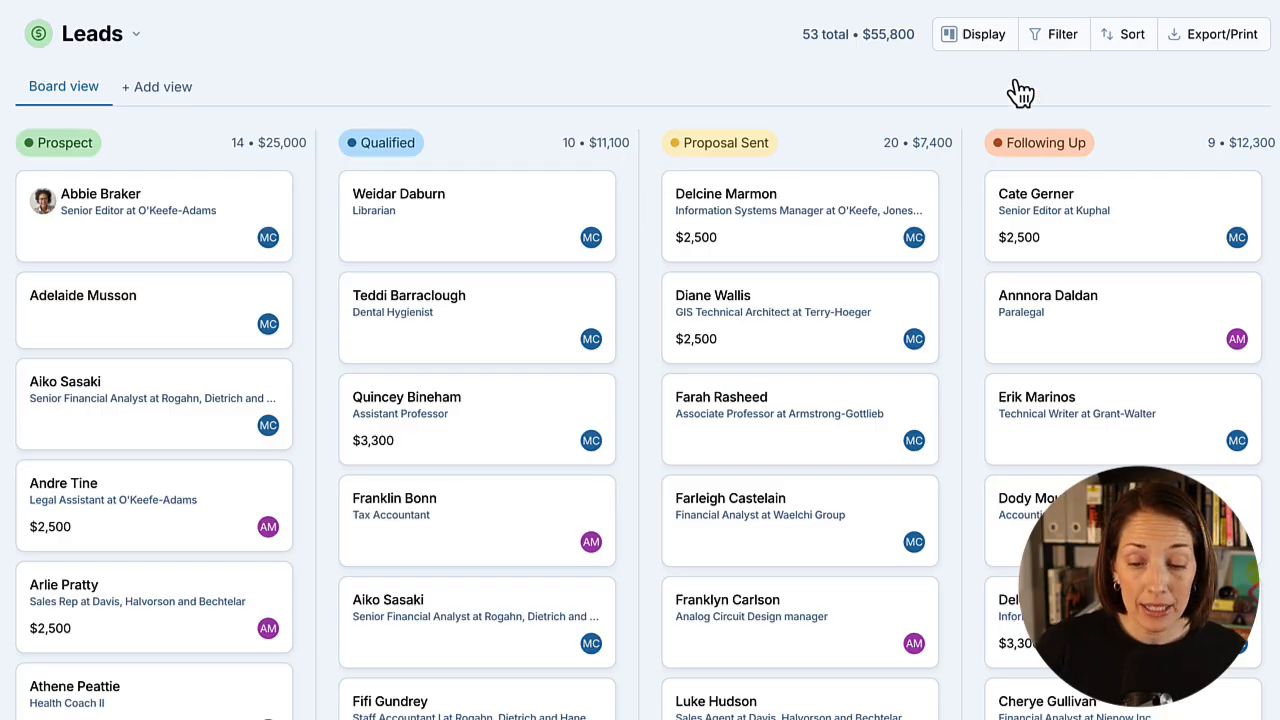
pyautogui.click(1045, 45)
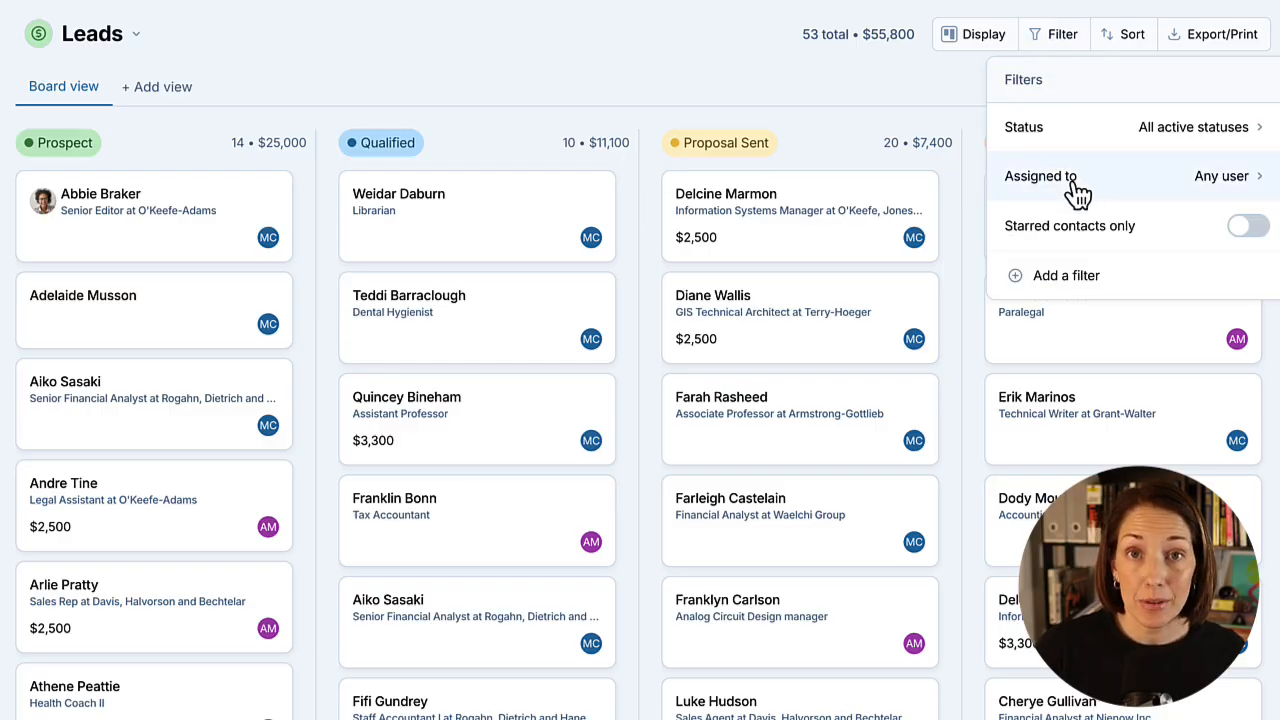
pyautogui.click(1072, 190)
pyautogui.click(569, 413)
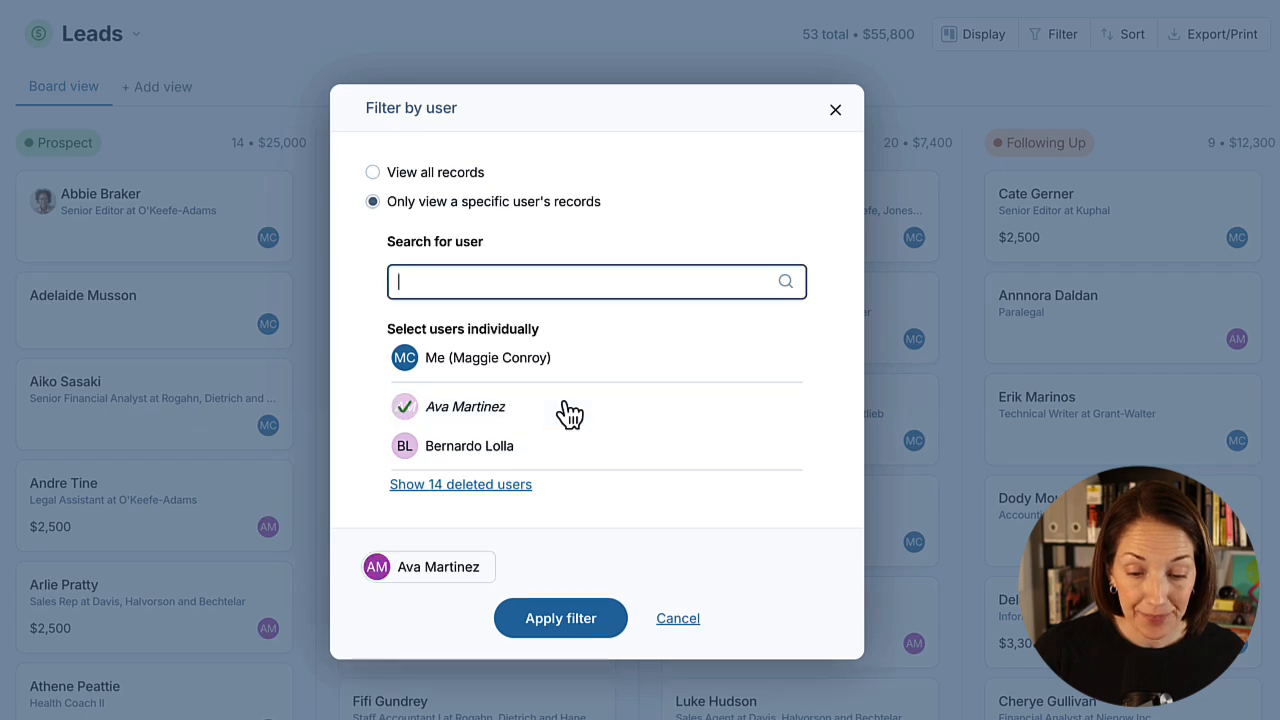
pyautogui.moveTo(509, 424)
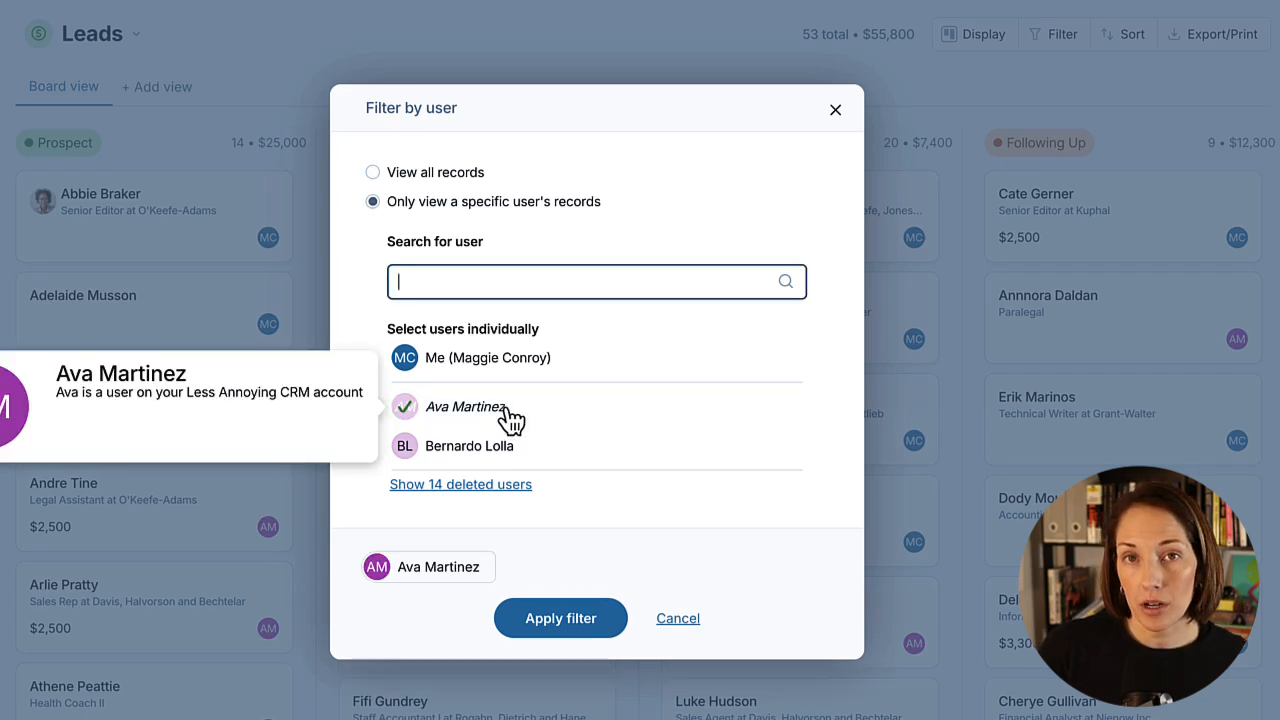
pyautogui.click(835, 110)
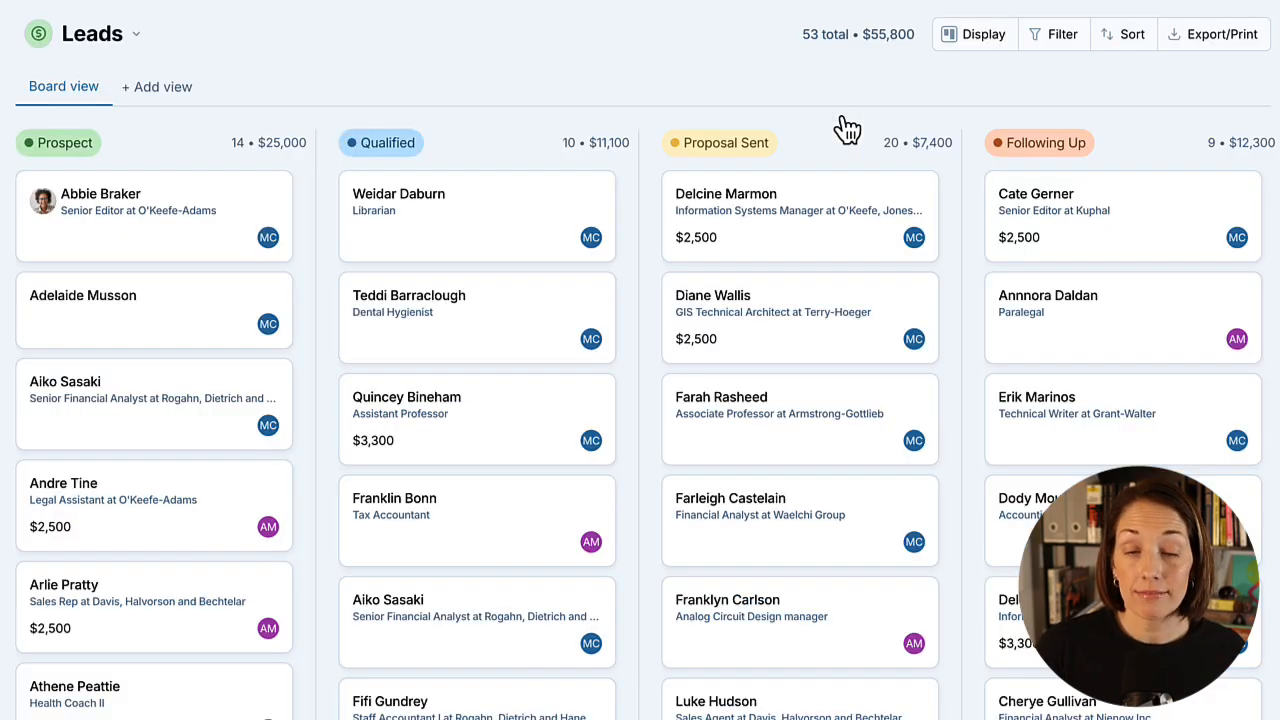
# Step: Filter the Leads board by the specific status Sale Won (closed)
pyautogui.click(1066, 40)
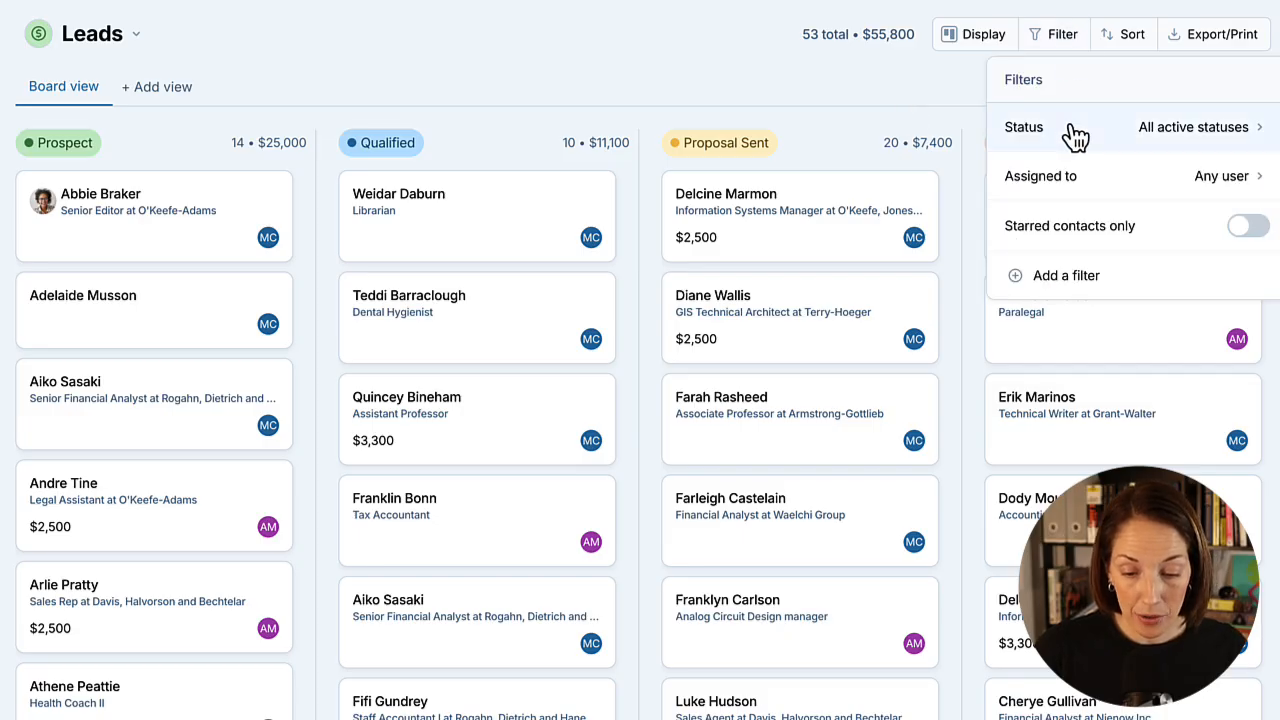
pyautogui.click(1190, 132)
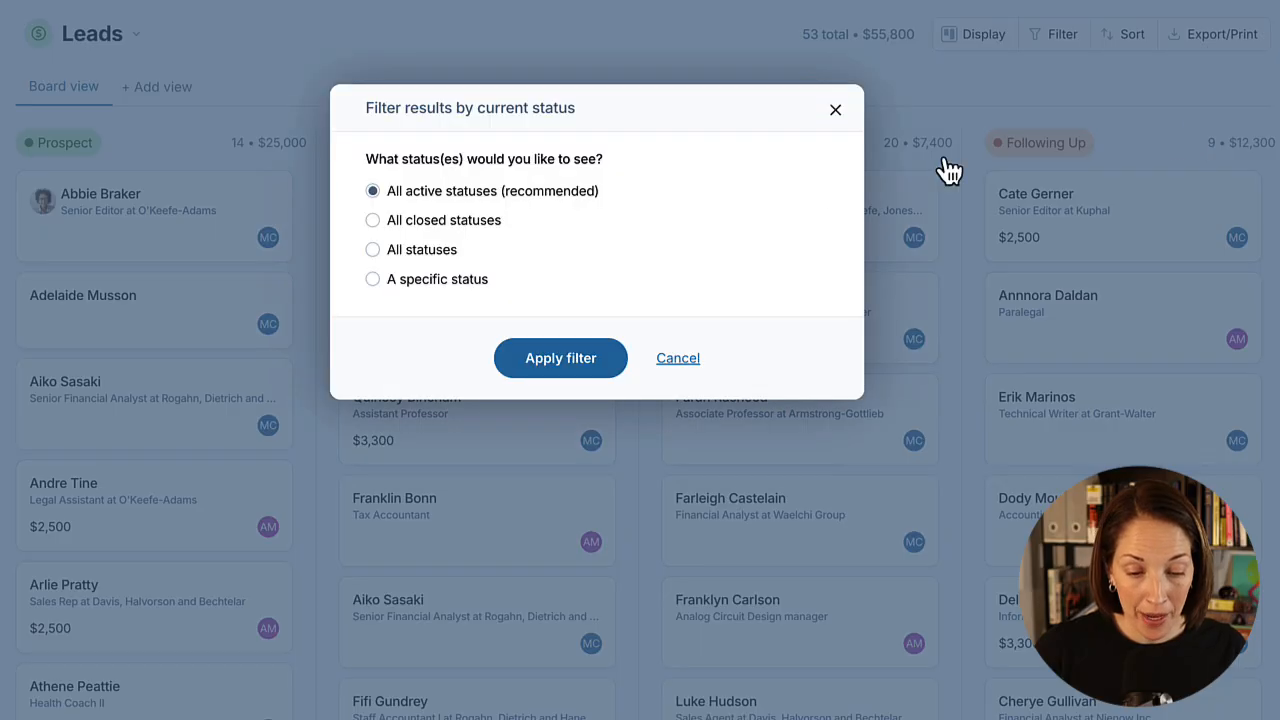
pyautogui.click(486, 282)
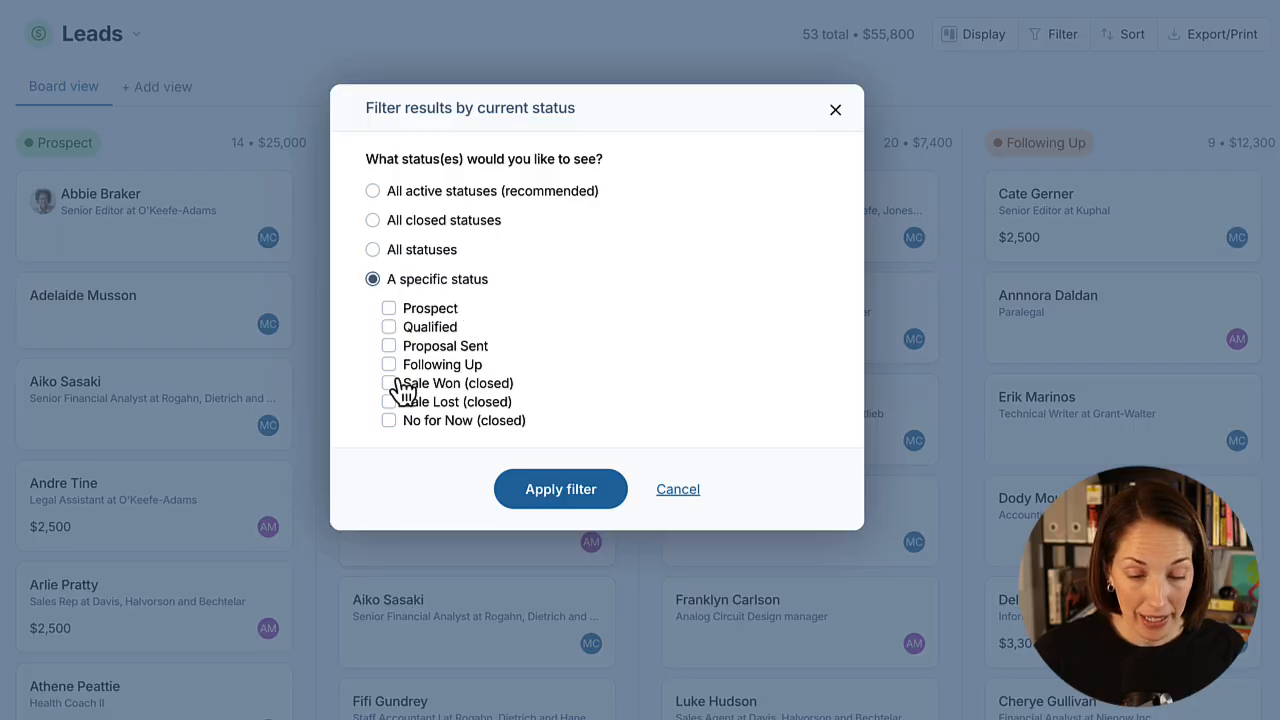
pyautogui.click(510, 483)
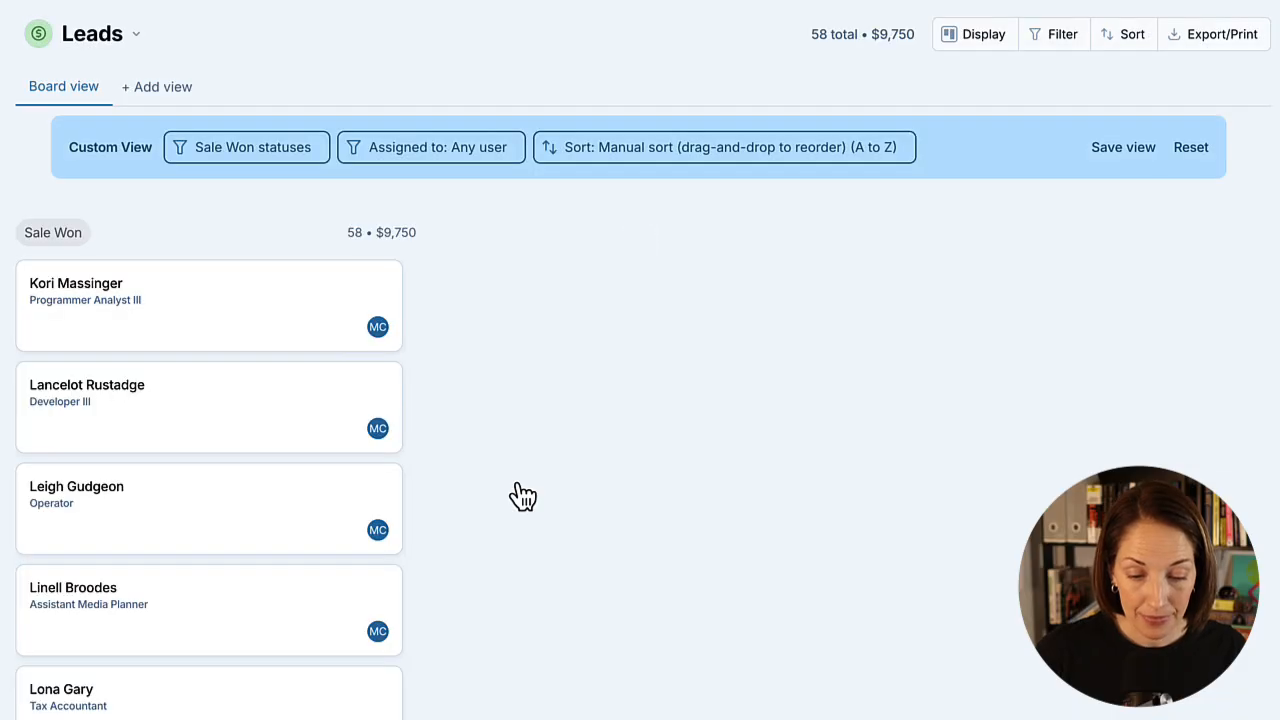
# Step: Add a filter that limits the leads to those whose Date Won falls in last month
pyautogui.click(1062, 36)
pyautogui.click(1068, 276)
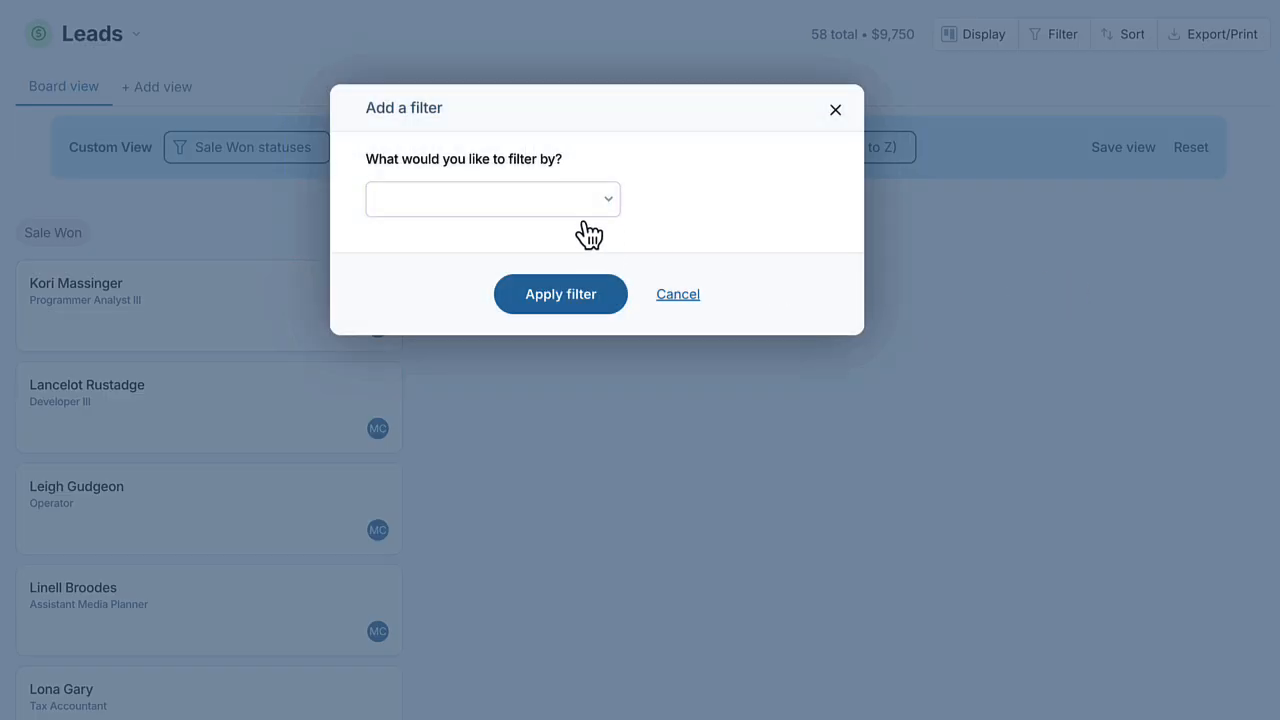
pyautogui.click(584, 208)
pyautogui.click(510, 306)
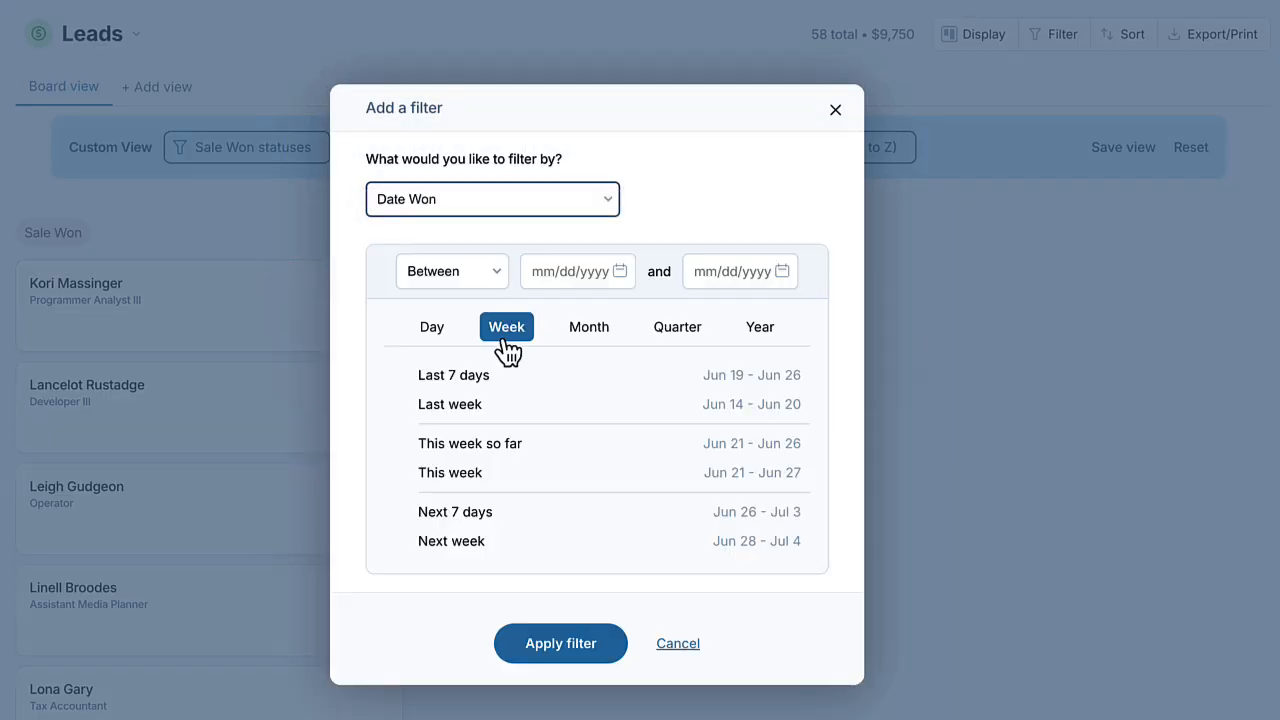
pyautogui.click(588, 330)
pyautogui.click(525, 408)
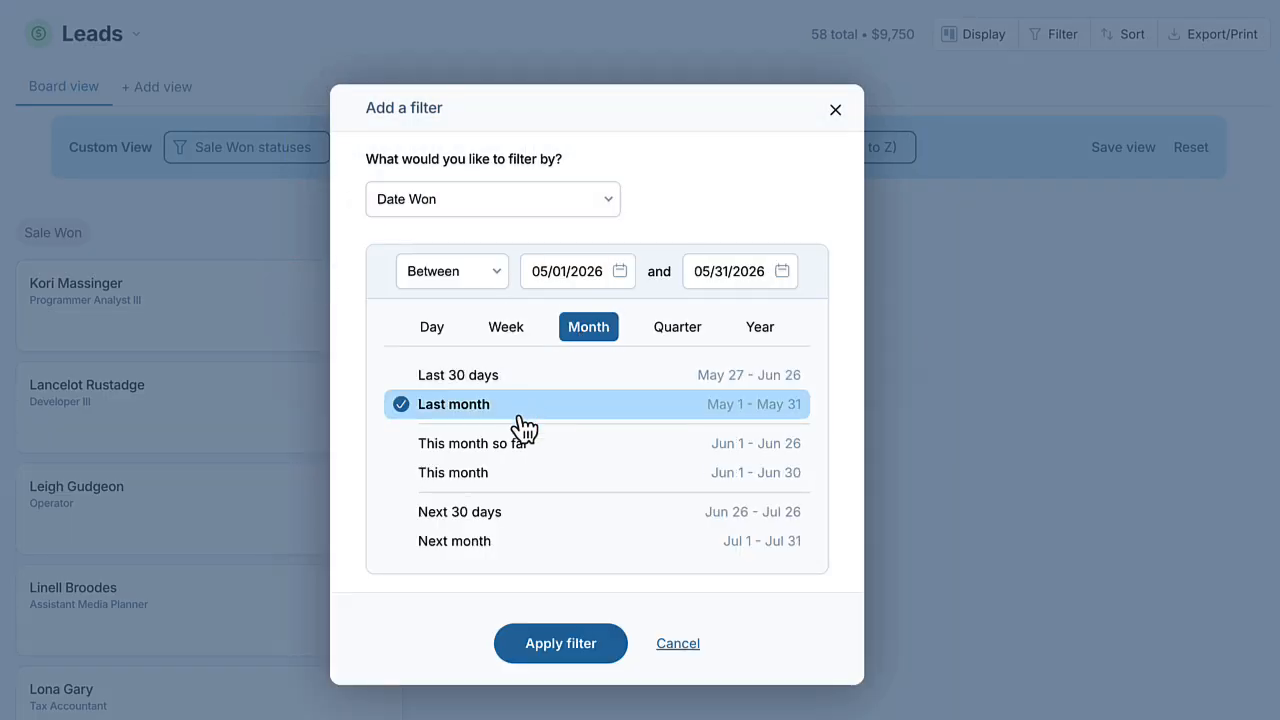
pyautogui.click(537, 650)
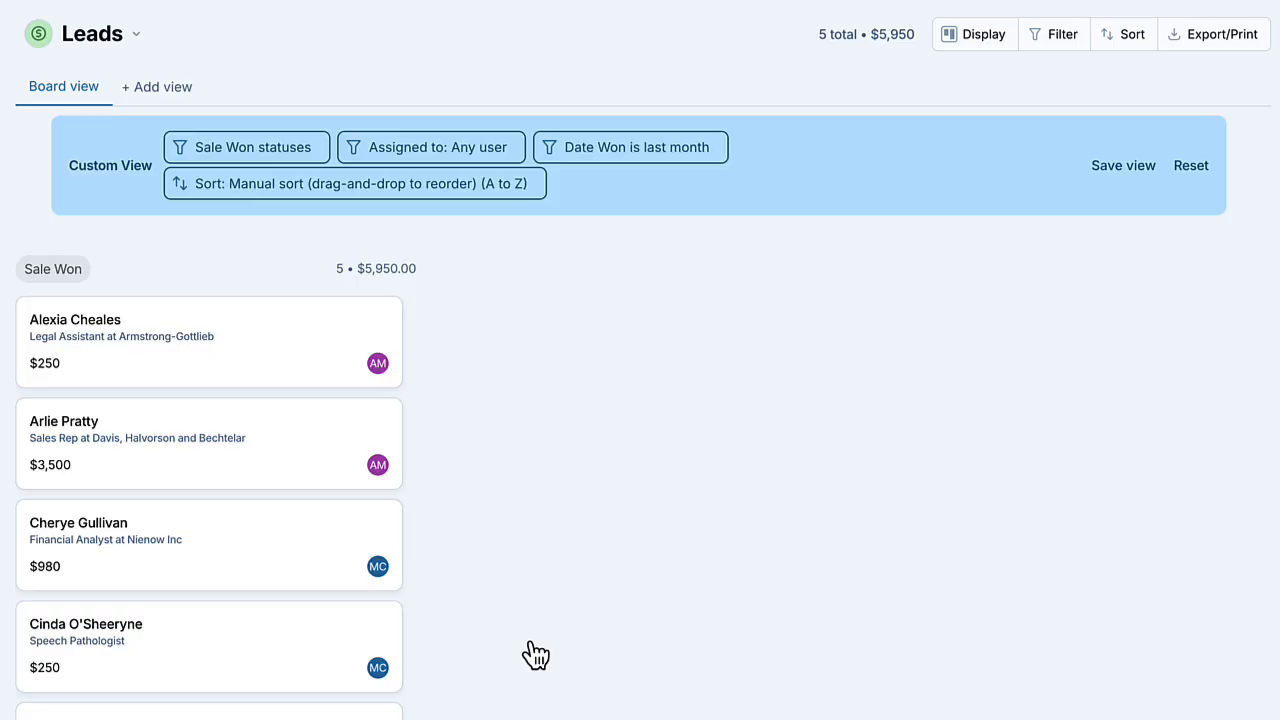
# Step: Save the filtered Leads board as a view named Last month's sales
pyautogui.click(1112, 172)
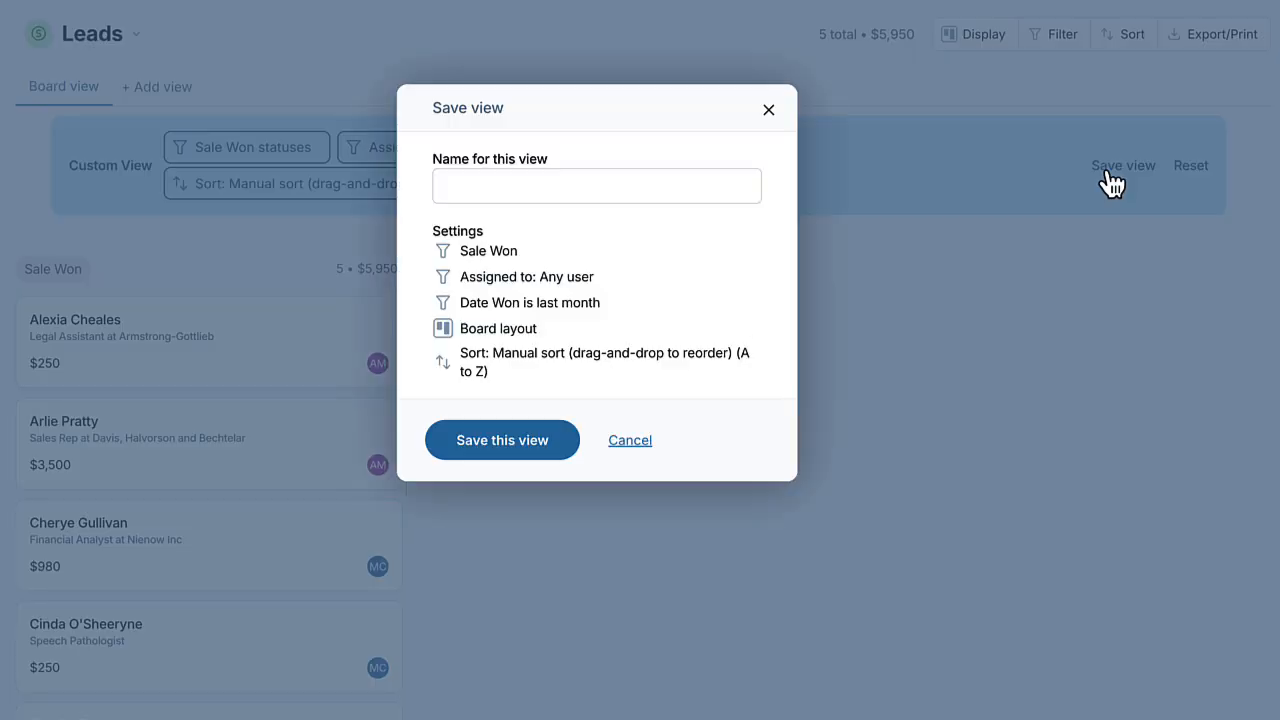
pyautogui.click(720, 190)
pyautogui.write("Last month's sales")
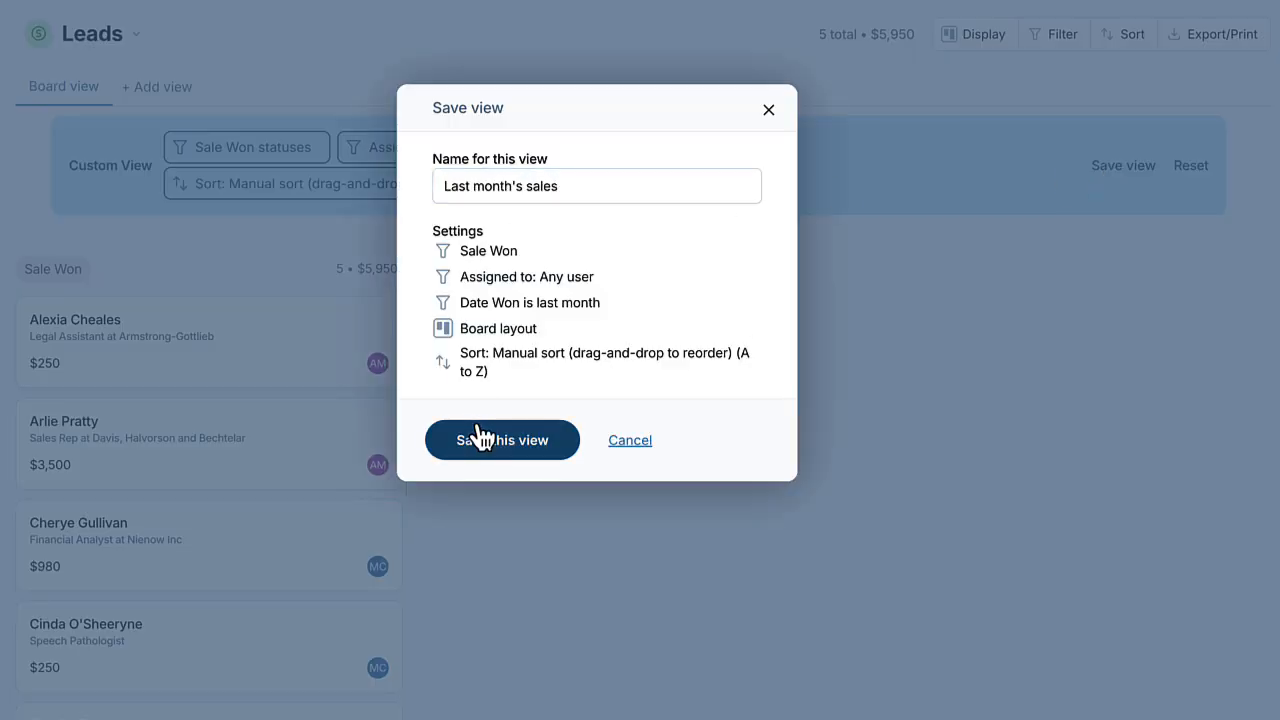
pyautogui.click(480, 437)
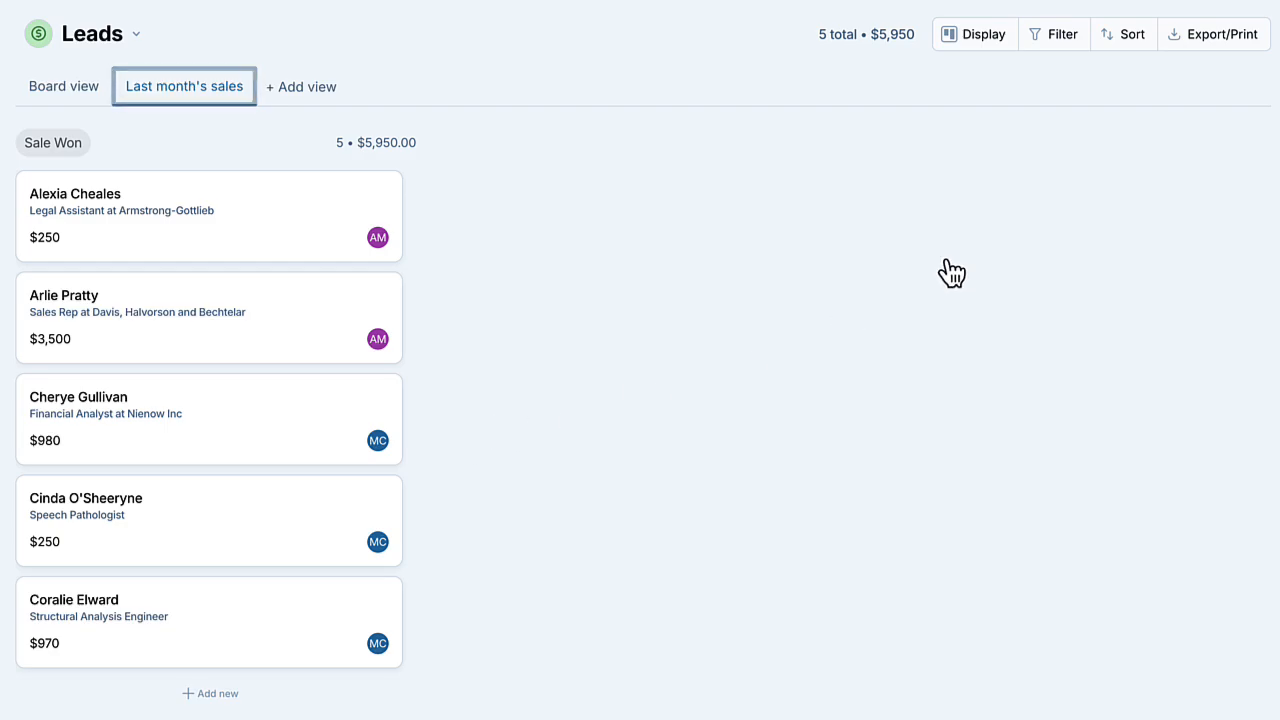
# Step: Check the export and print options, and switch the Last month's sales view to List layout
pyautogui.click(1198, 48)
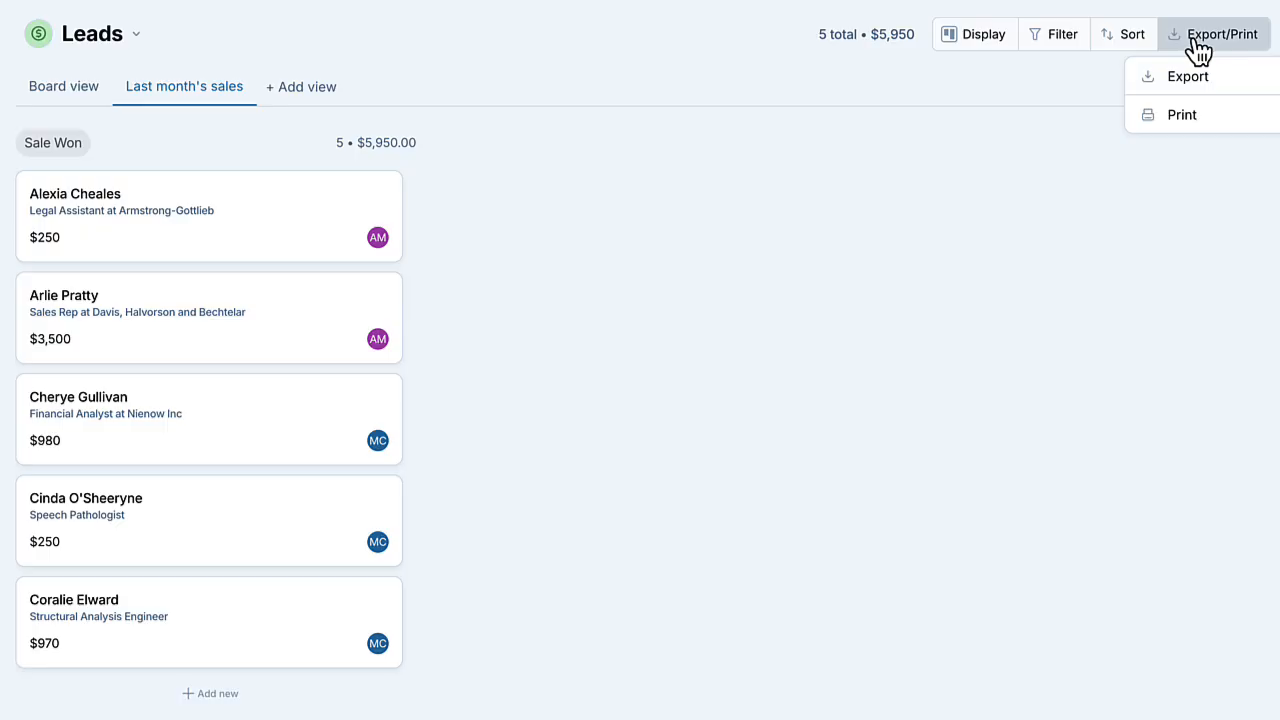
pyautogui.click(1086, 86)
pyautogui.click(985, 40)
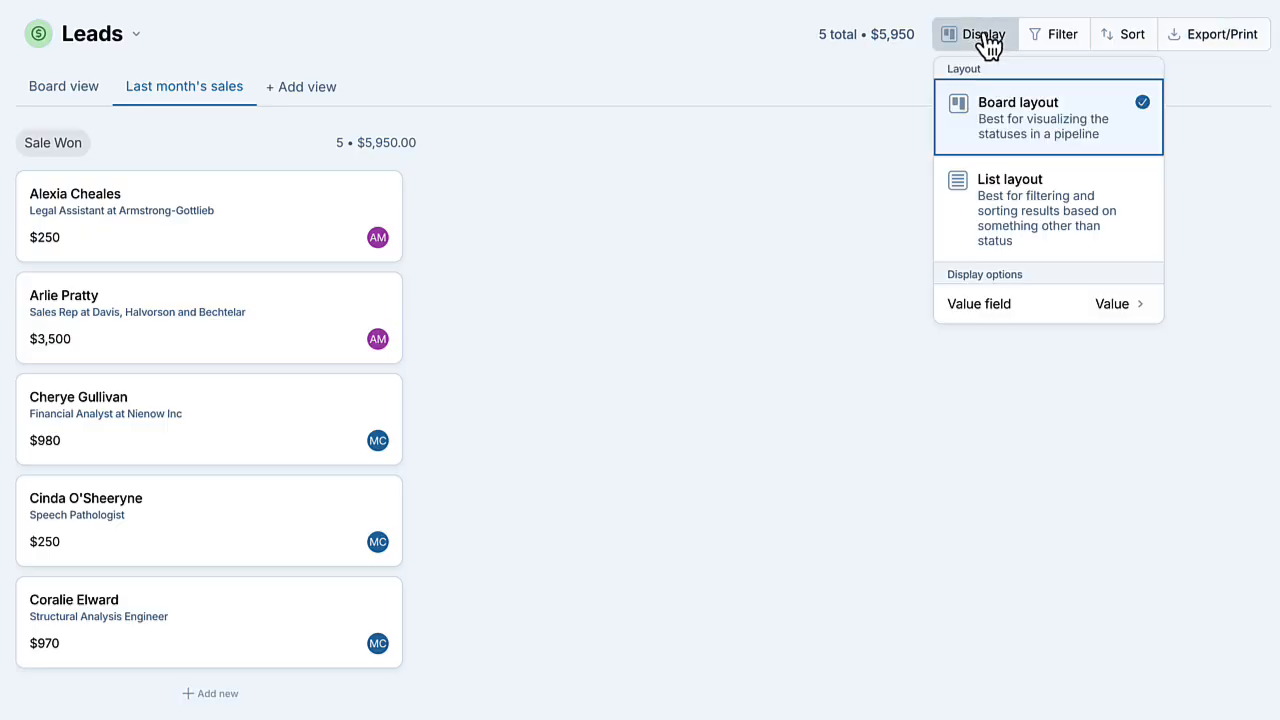
pyautogui.click(1006, 200)
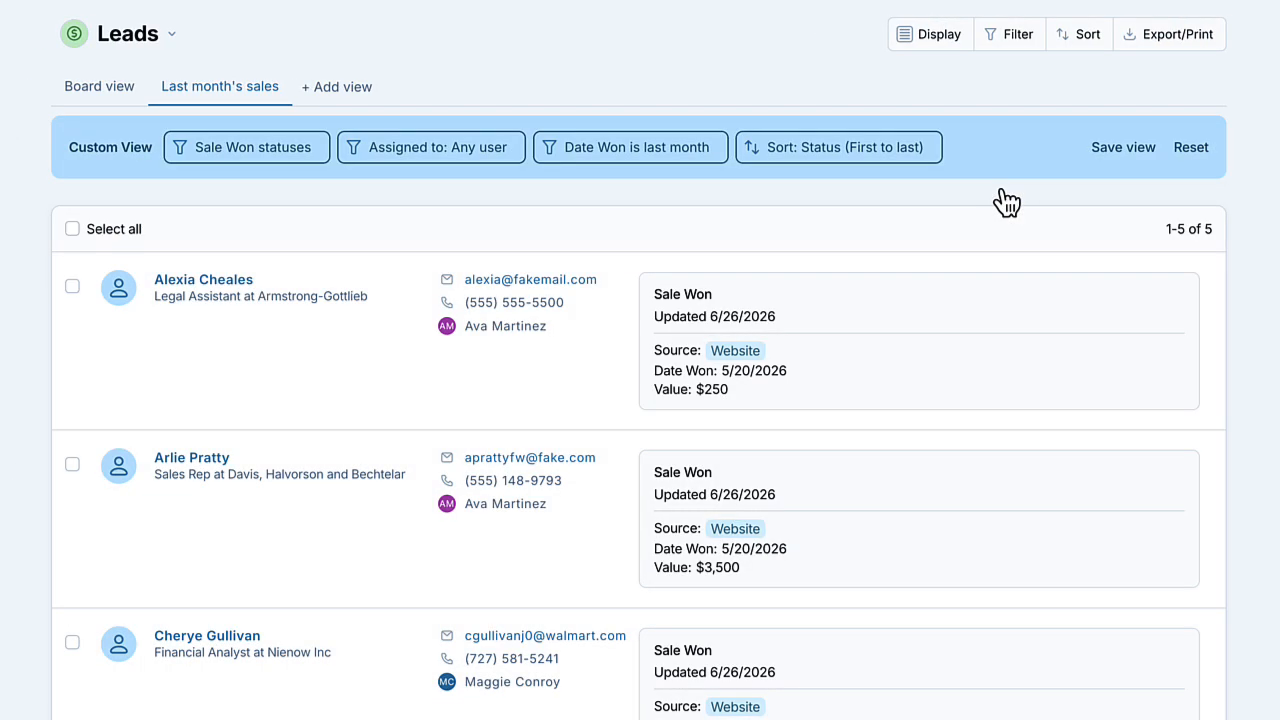